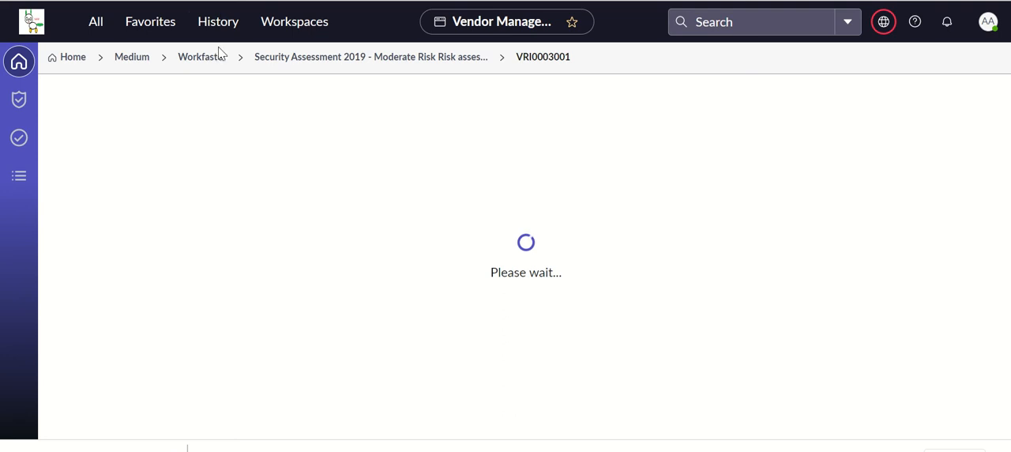
Open the Security Assessment 2019 - Moderate Risk assessment in state Responses Received from Workfaster's assessments and show its issues.
left_click(214, 61)
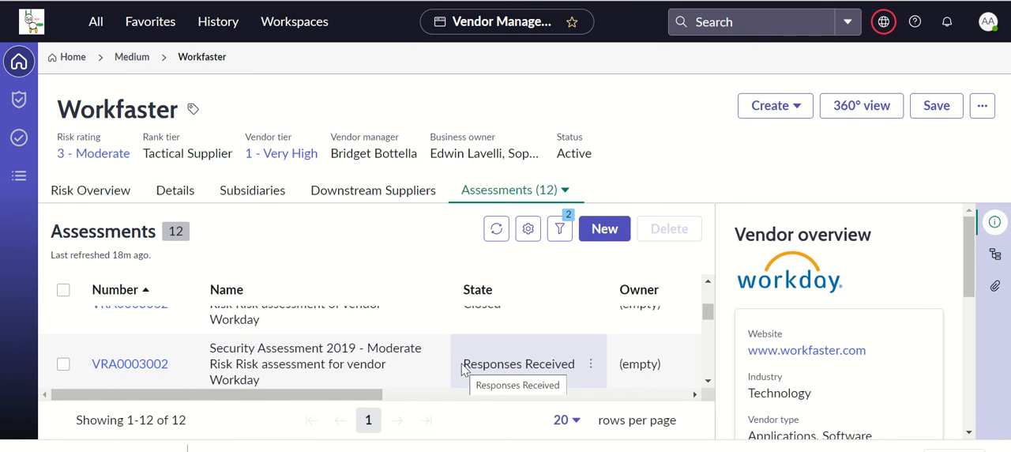
left_click(138, 364)
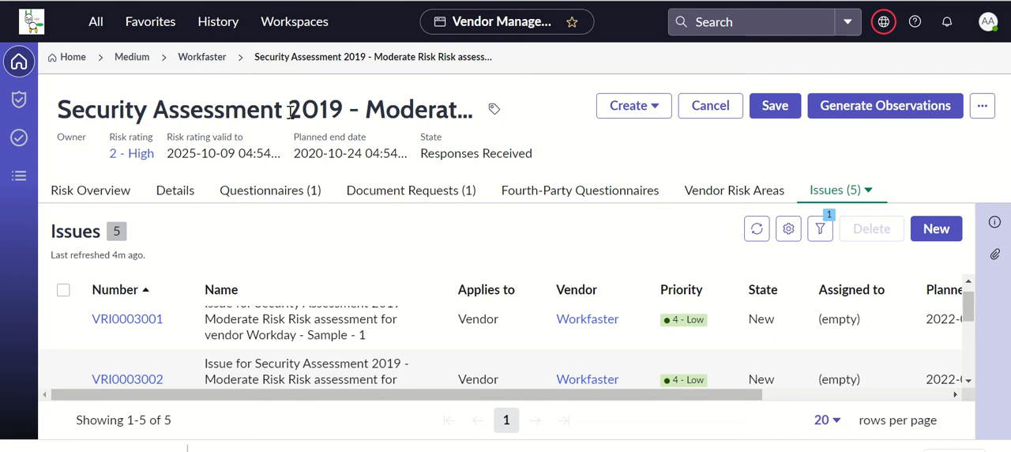
left_click(967, 281)
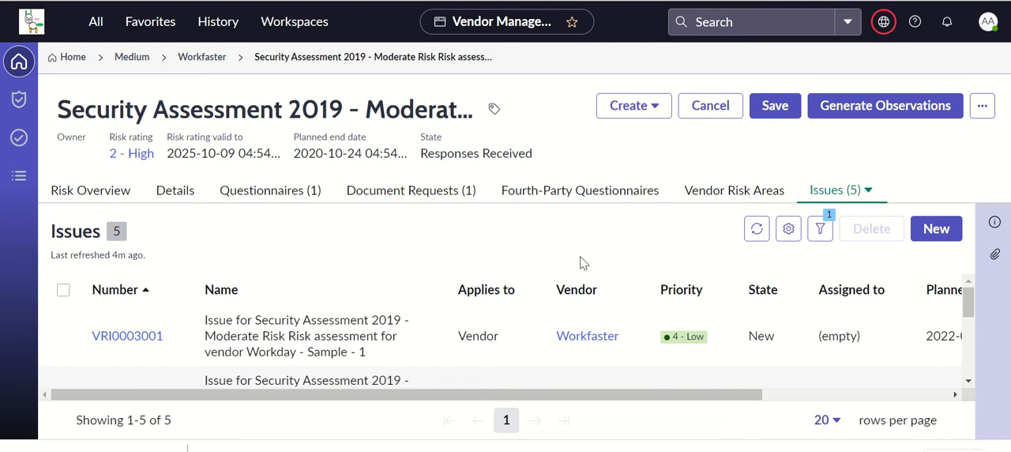
Open the Sample questionnaire from the assessment's risk overview.
left_click(115, 191)
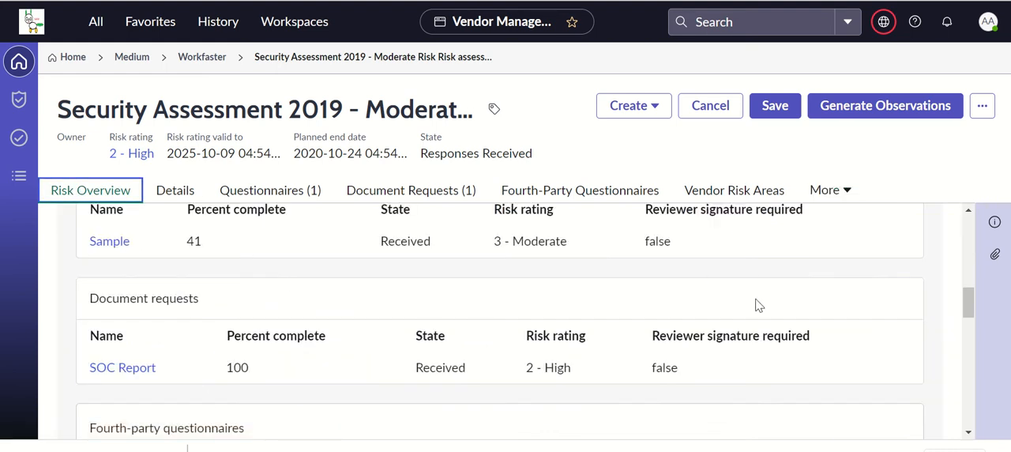
scroll(968, 304, "up", 3)
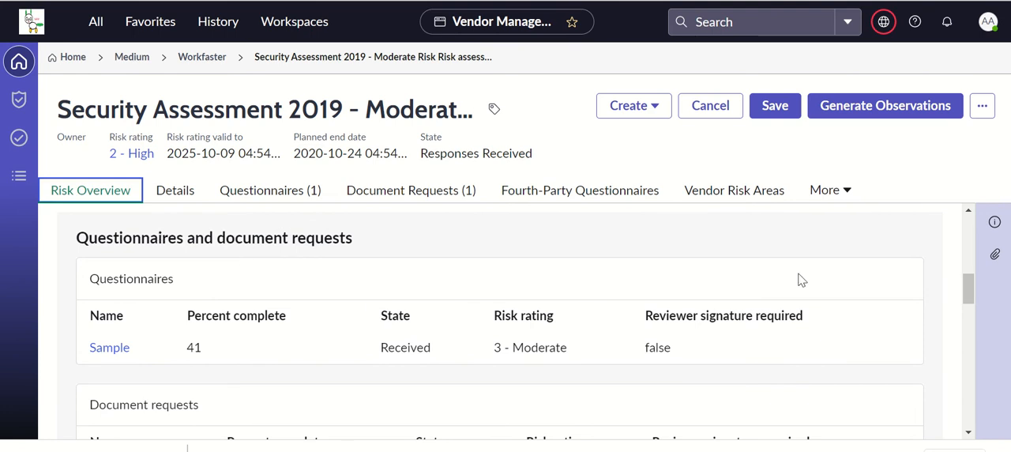
scroll(962, 301, "down", 2)
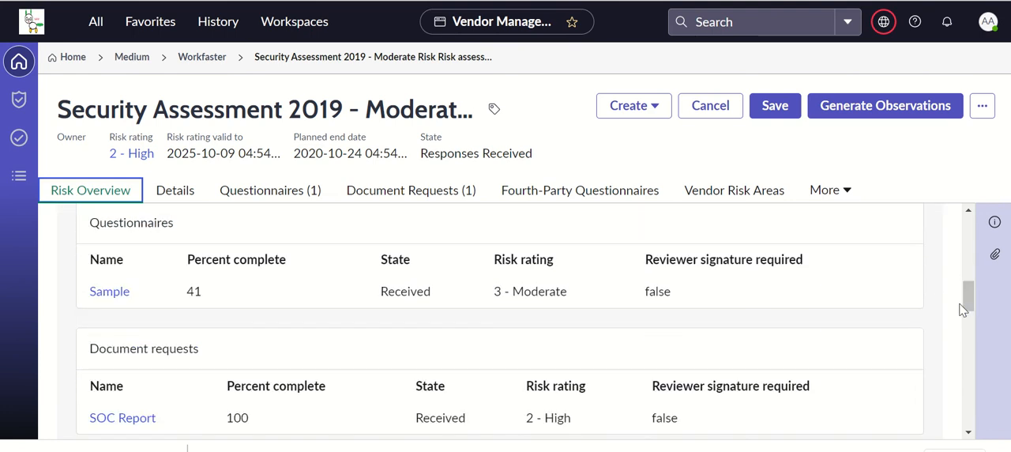
left_click_drag(967, 303, 967, 306)
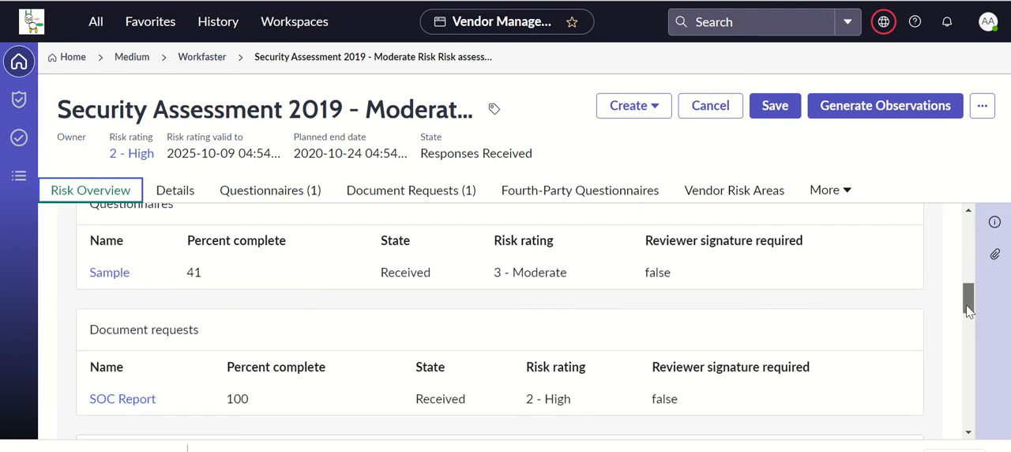
left_click(120, 274)
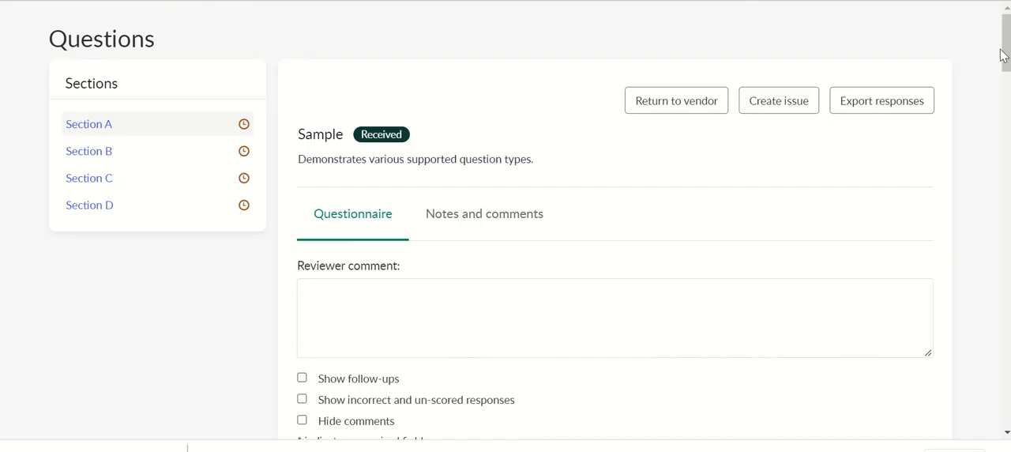
Include Section A questions 1 and 2 when creating an issue, and flag question 2 (Boolean) for follow-up.
left_click_drag(1003, 55, 1005, 111)
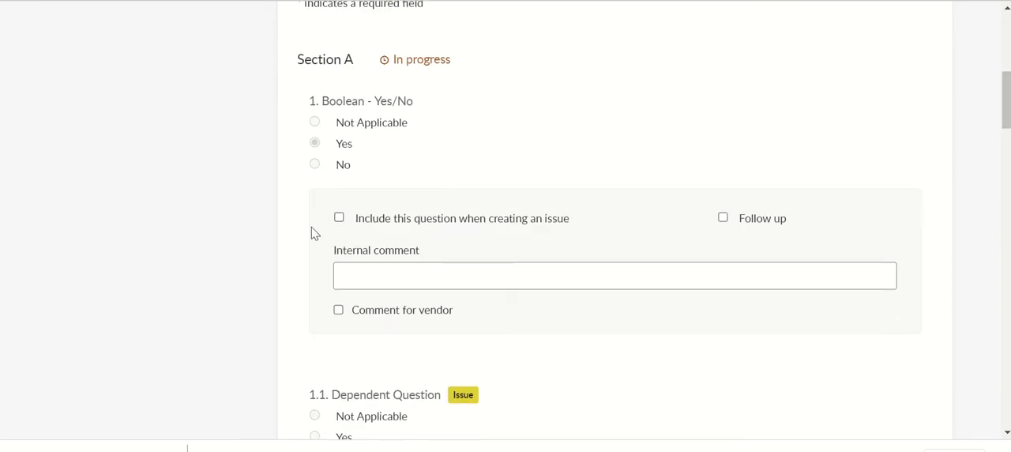
left_click(340, 218)
left_click_drag(1007, 119, 1007, 166)
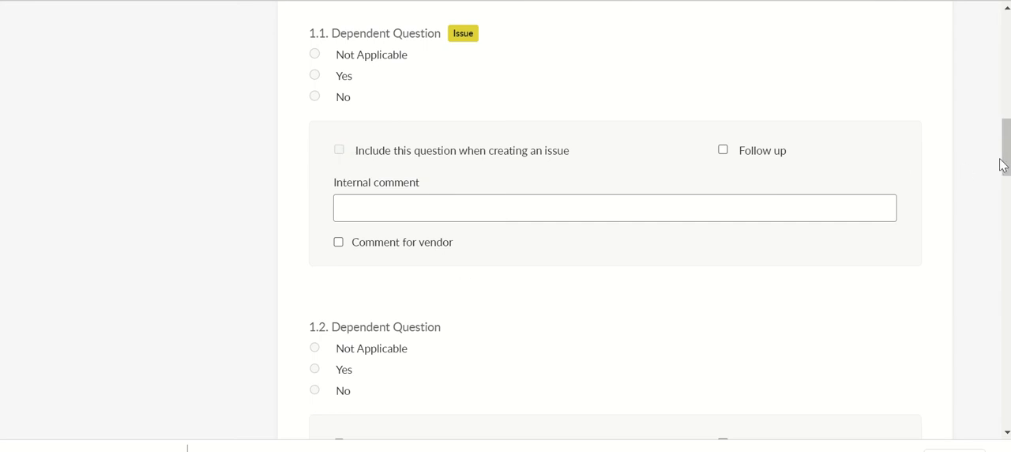
left_click_drag(1001, 161, 1008, 256)
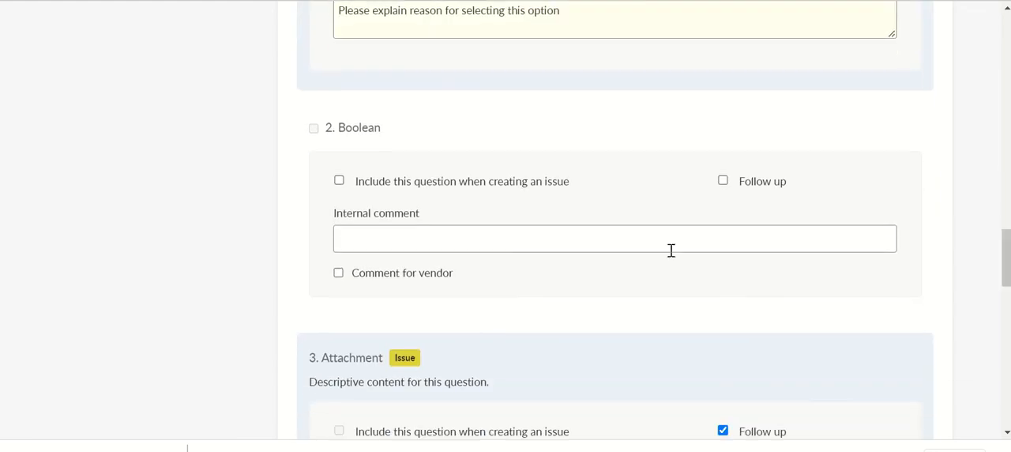
left_click(340, 183)
left_click(722, 181)
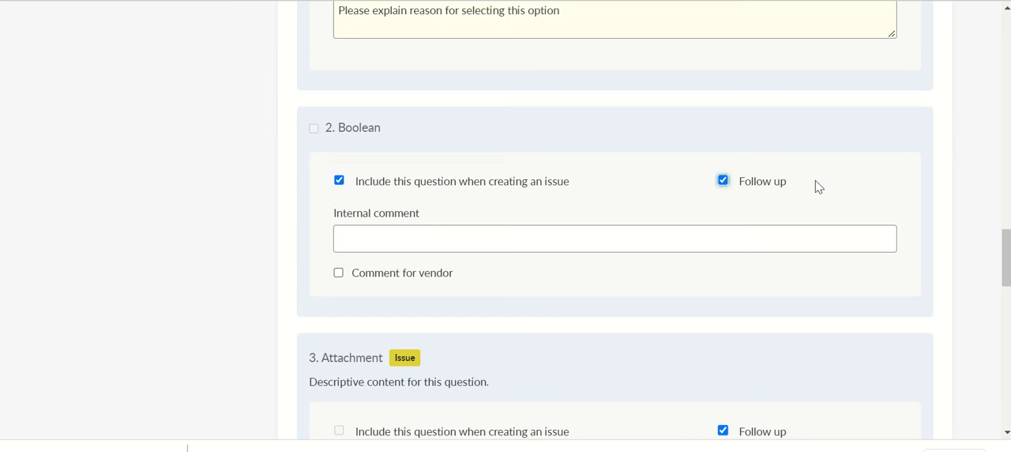
Enter "not enough information provided -> internal comment" as the internal comment on question 2.
left_click(704, 234)
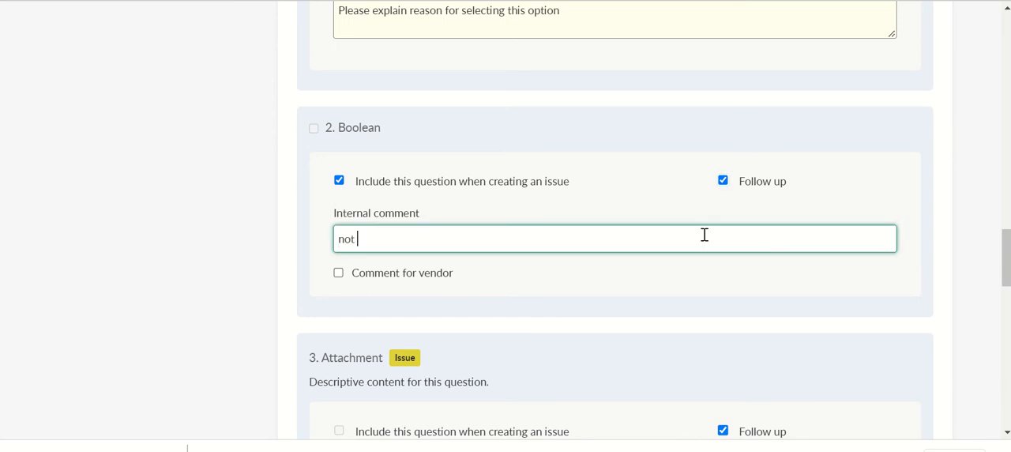
type("not enough information provided -> ine")
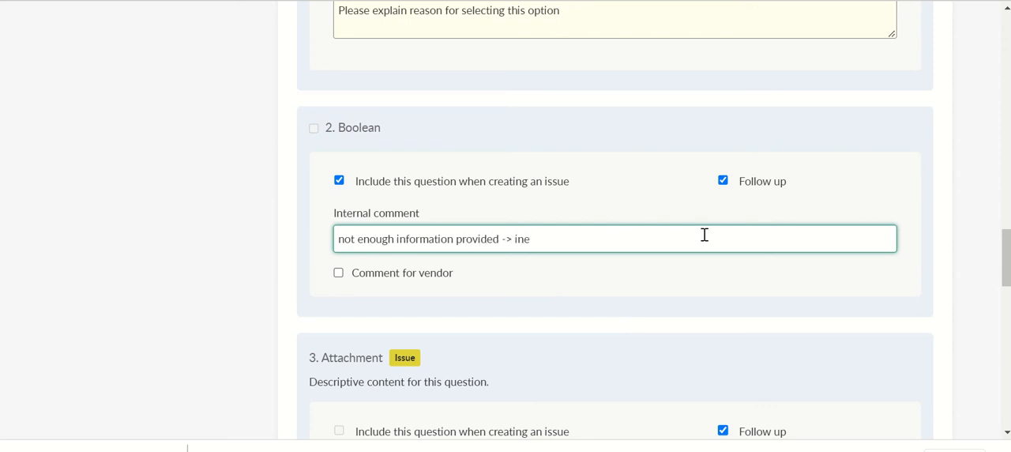
key("BackSpace")
type("ternal comment")
Enable the comment for vendor on question 2 and enter "Please elaborate your response".
left_click(440, 272)
left_click(460, 309)
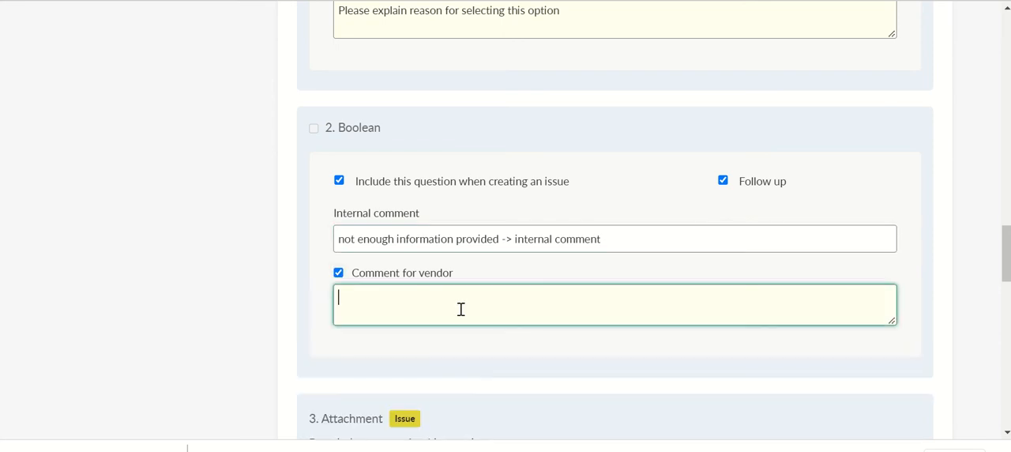
type("Please ea")
type("aborate your response")
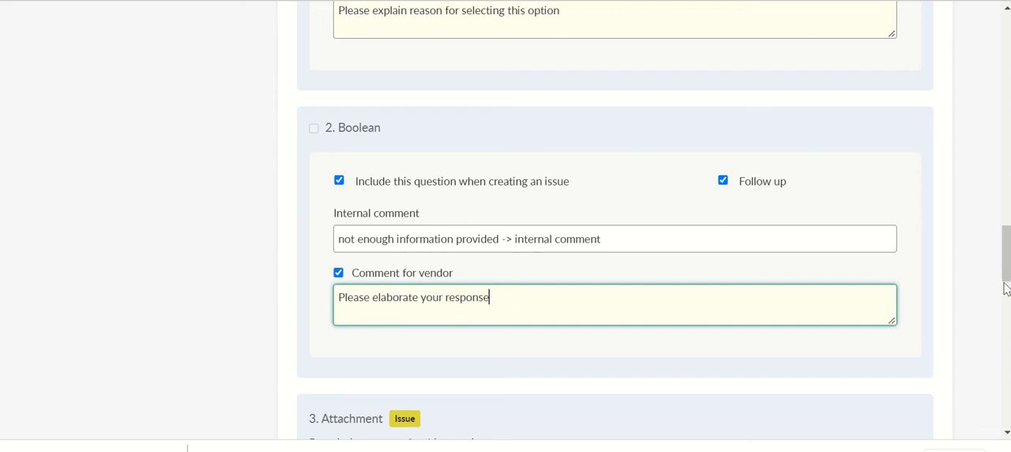
Create an issue for the selected questions of the Sample questionnaire.
left_click_drag(1009, 272, 1008, 63)
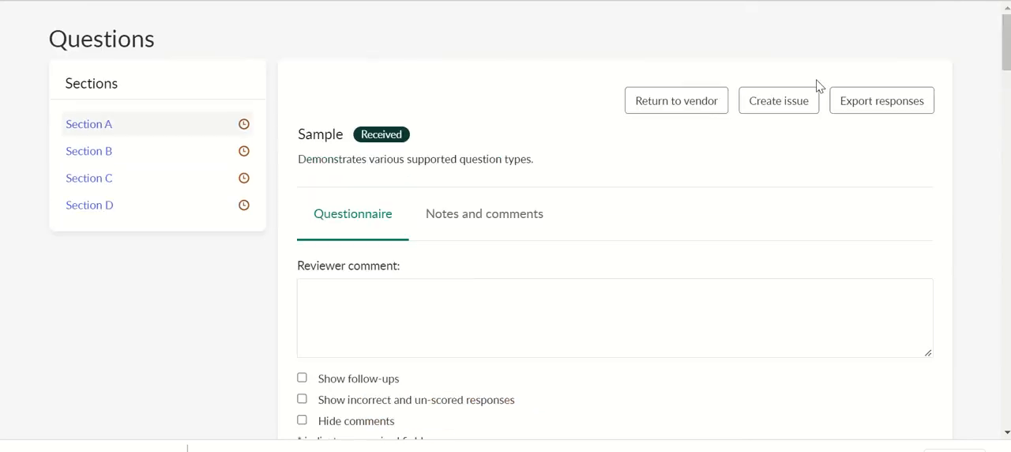
left_click(795, 97)
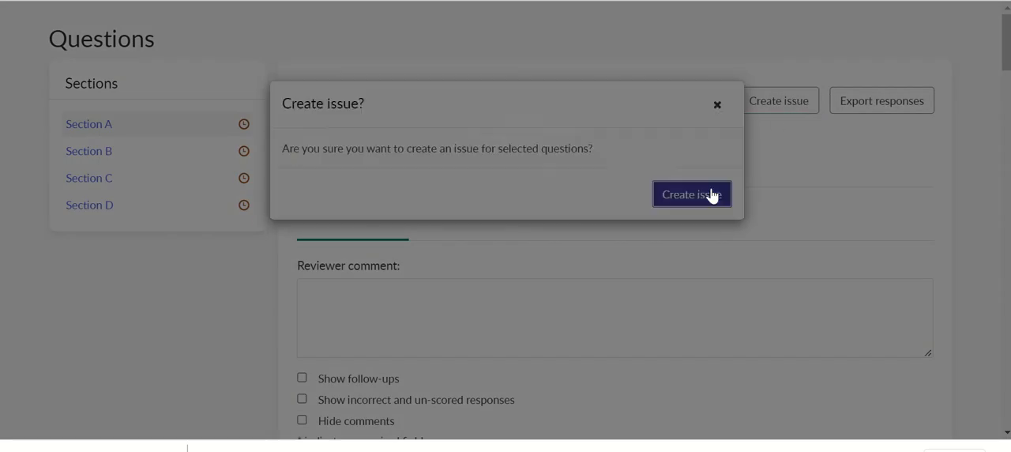
left_click(710, 195)
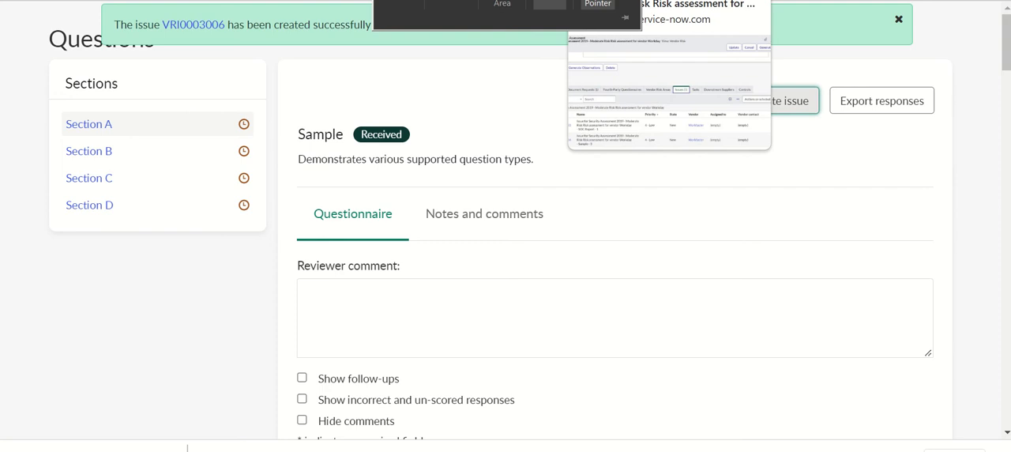
Open the SOC Report document request from the vendor risk assessment record and review its details.
left_click(628, 1)
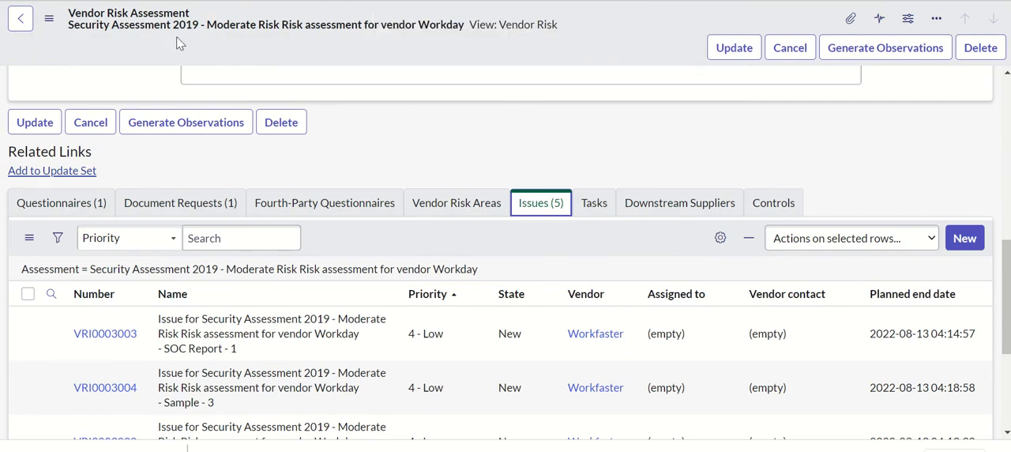
left_click(83, 204)
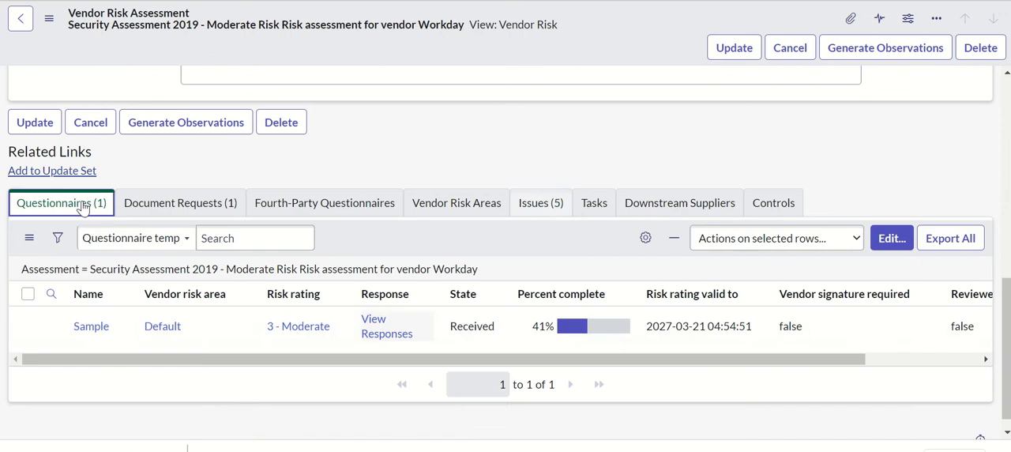
left_click(152, 208)
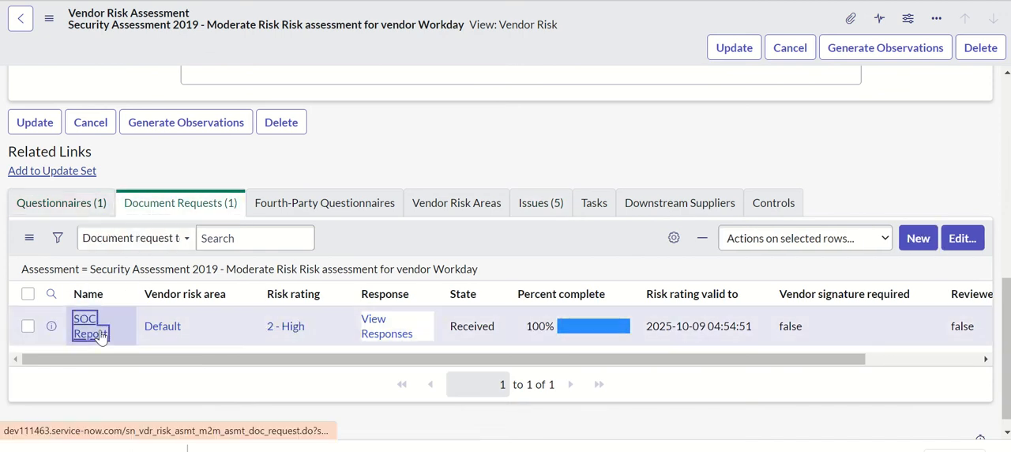
left_click(90, 328)
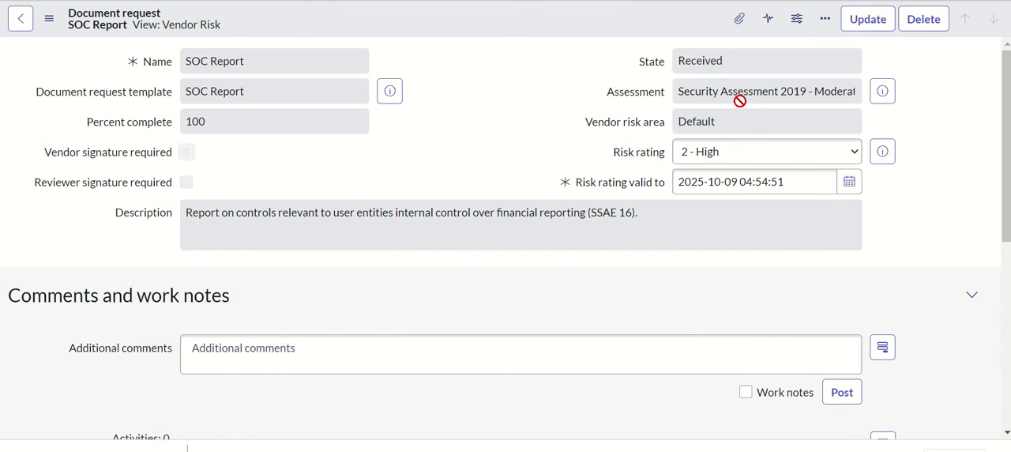
scroll(748, 204, "down", 2)
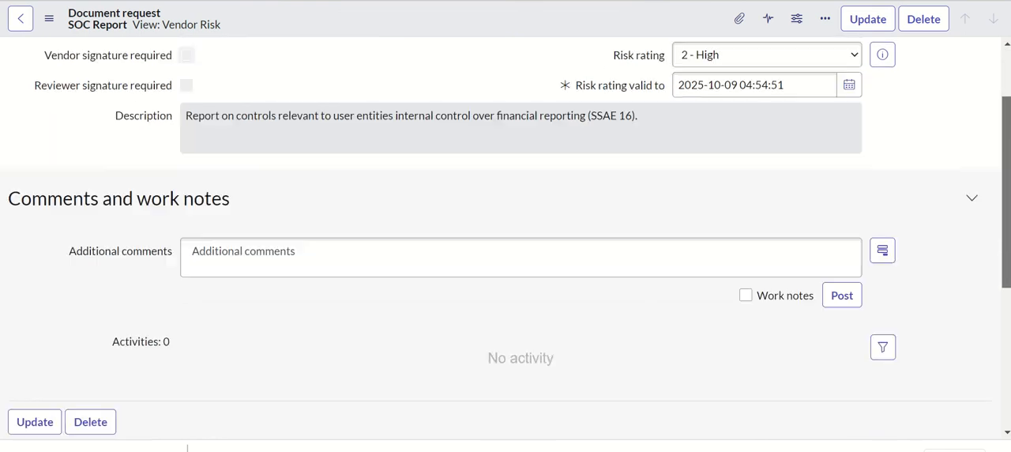
left_click_drag(1006, 134, 993, 148)
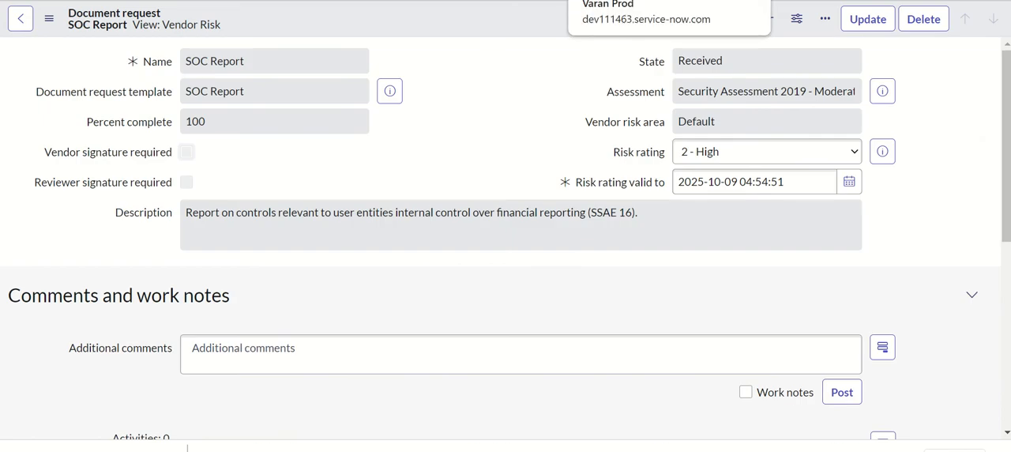
Return to the Workfaster company record and open its Security Assessment 2019 - Moderate Risk assessment.
left_click(608, 0)
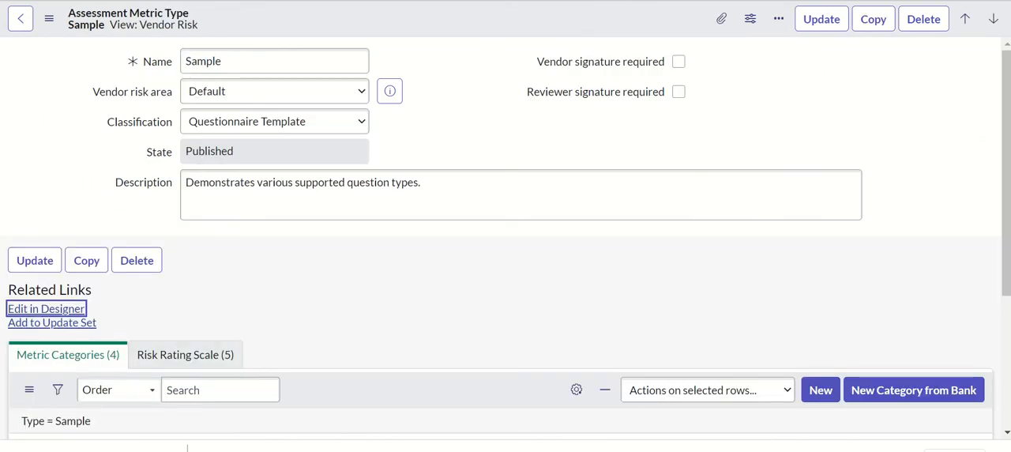
left_click(576, 0)
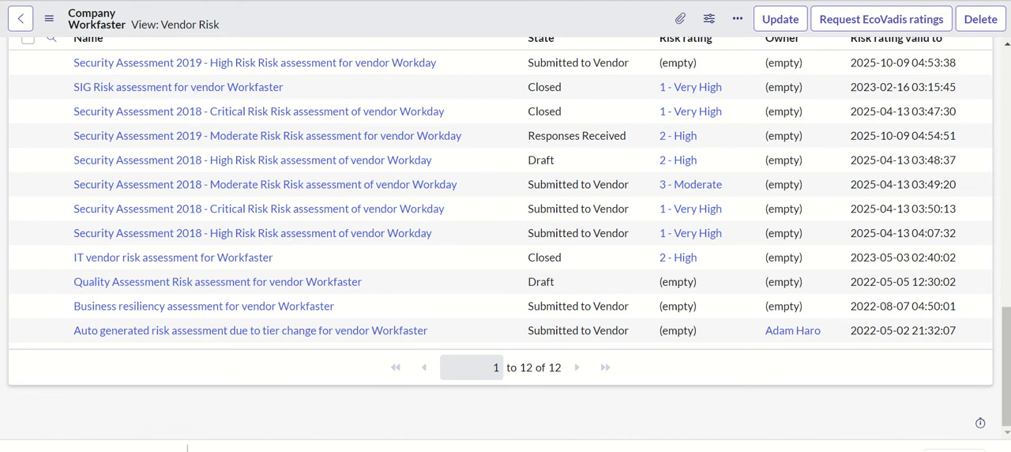
left_click(608, 0)
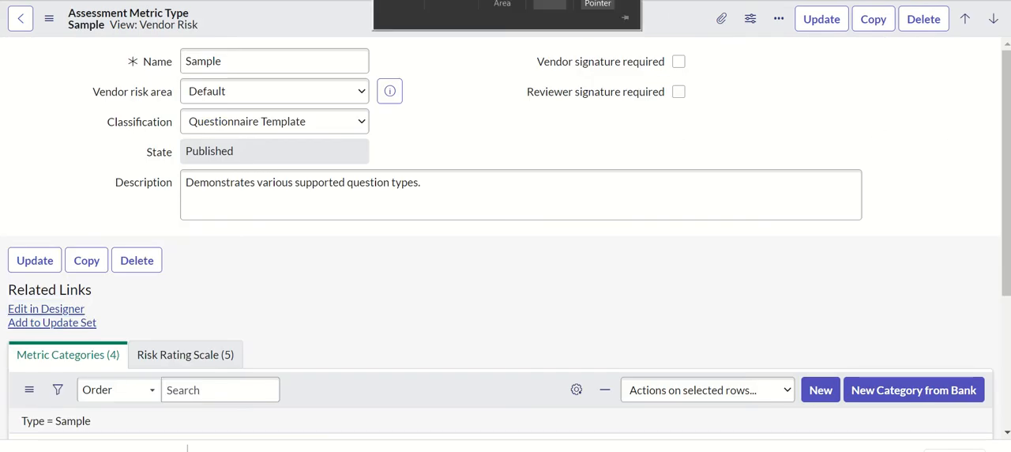
left_click(490, 0)
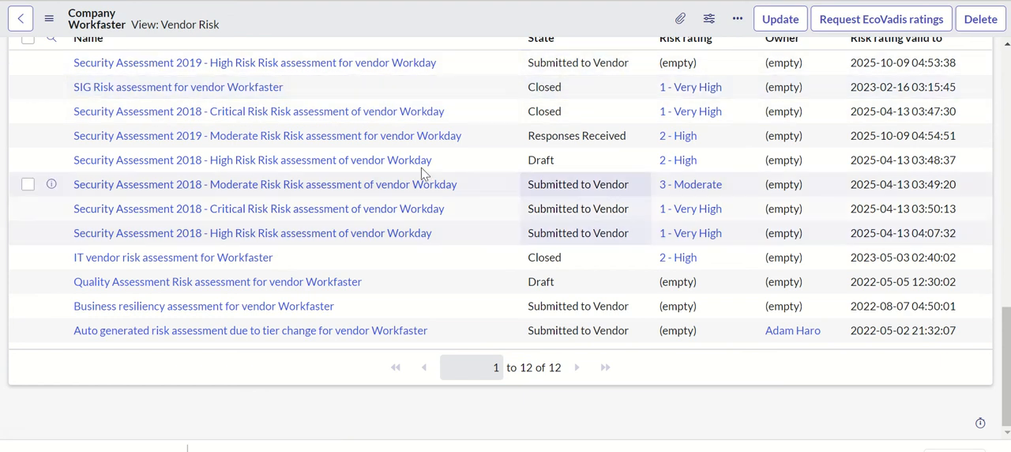
left_click(306, 139)
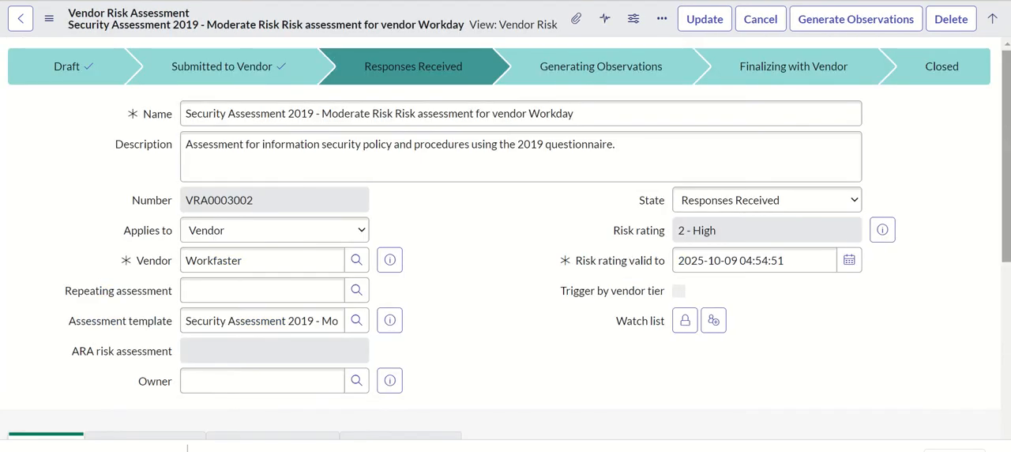
Open the vendor's responses to the SOC Report document request and review them through the Additional Information question.
left_click_drag(1007, 133, 1007, 340)
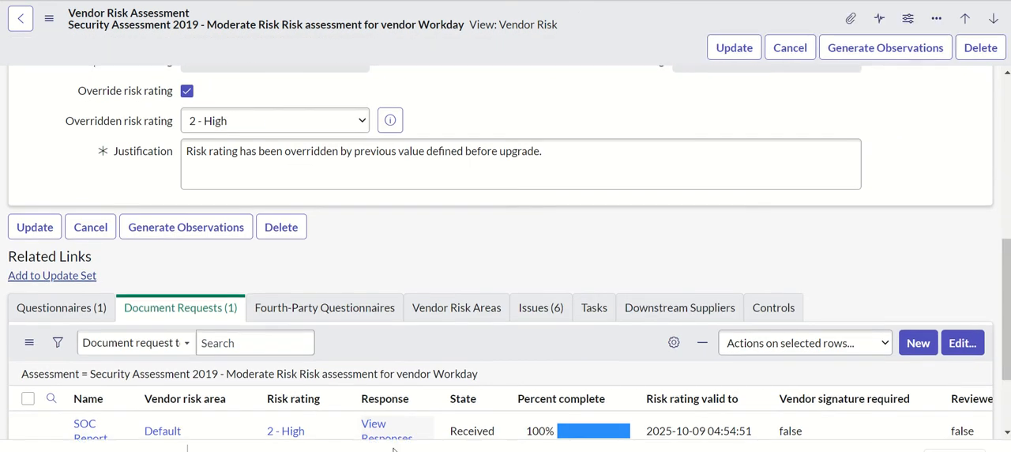
scroll(443, 328, "down", 2)
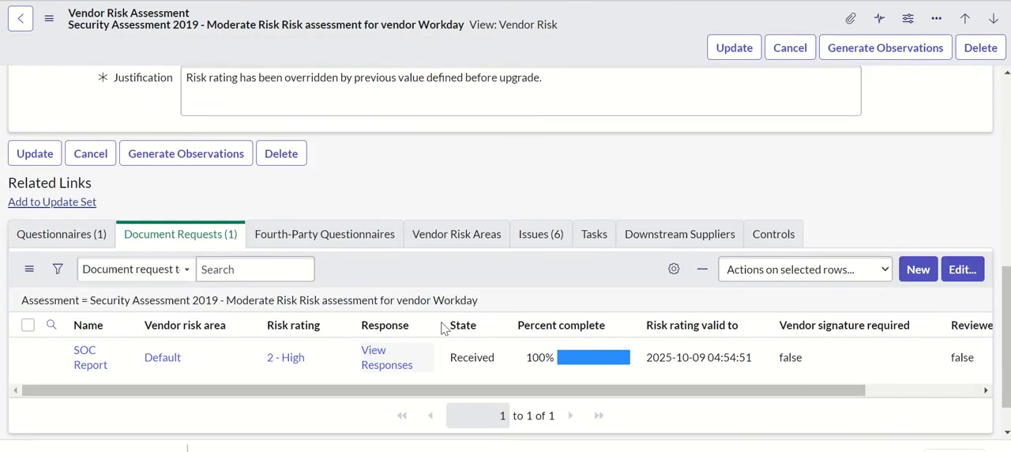
left_click(380, 367)
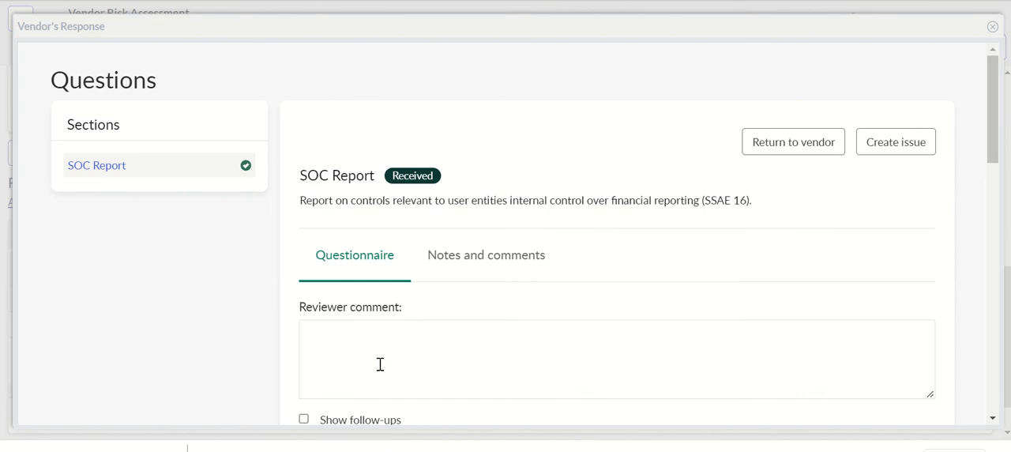
left_click_drag(995, 157, 996, 192)
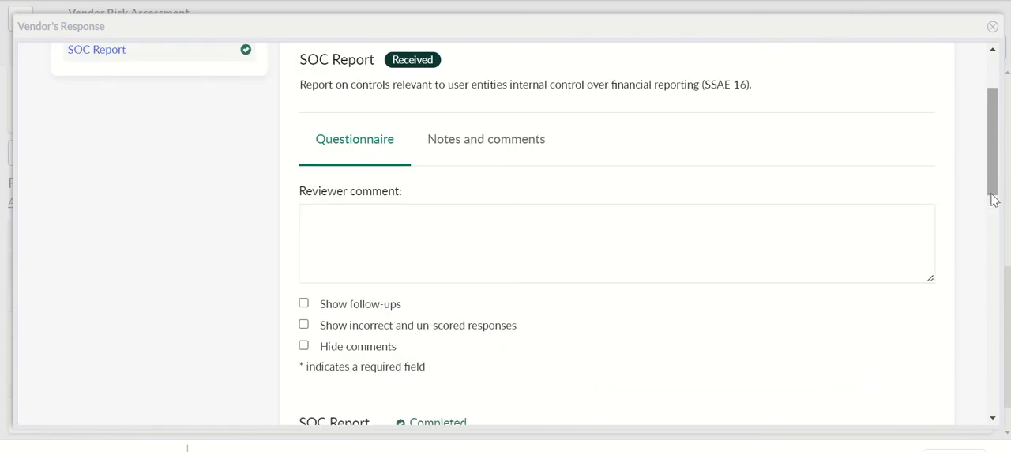
left_click_drag(994, 195, 994, 406)
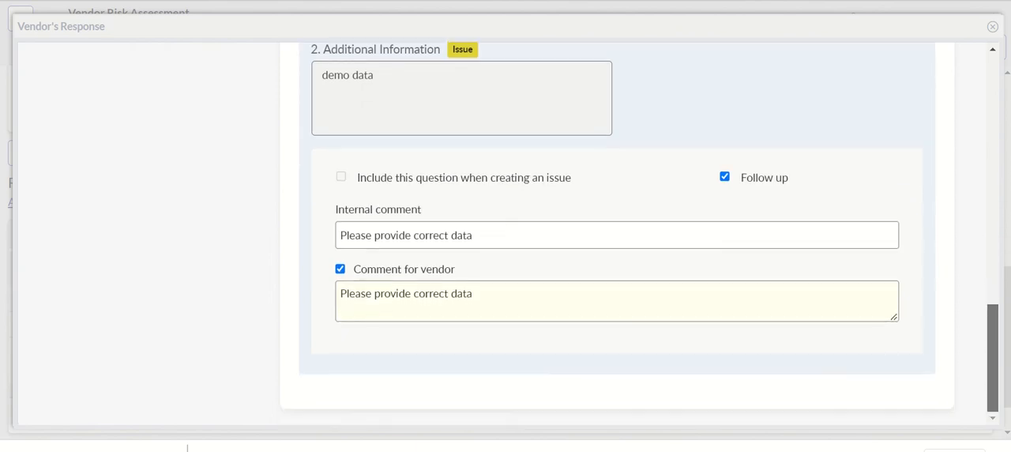
Try to create an issue from the SOC Report document responses without selecting any question.
left_click_drag(989, 406, 990, 288)
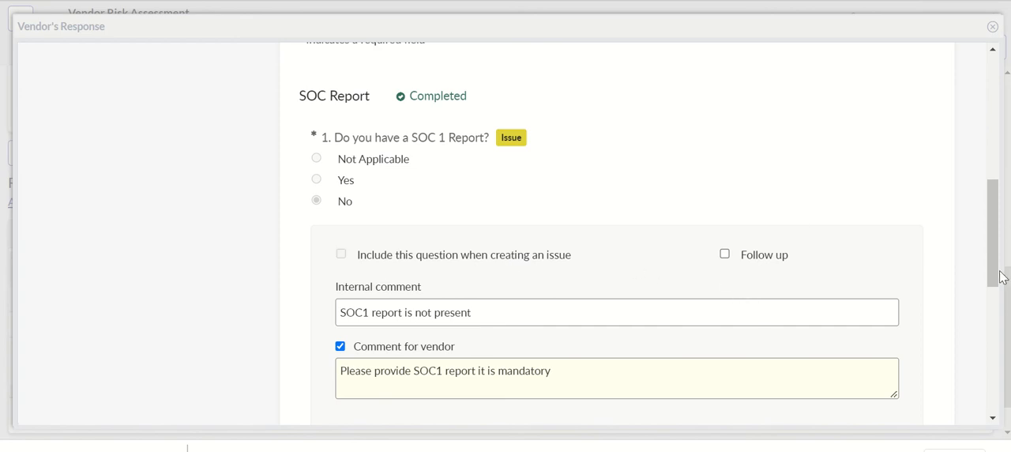
left_click_drag(1000, 271, 979, 104)
left_click(948, 205)
left_click_drag(992, 211, 986, 96)
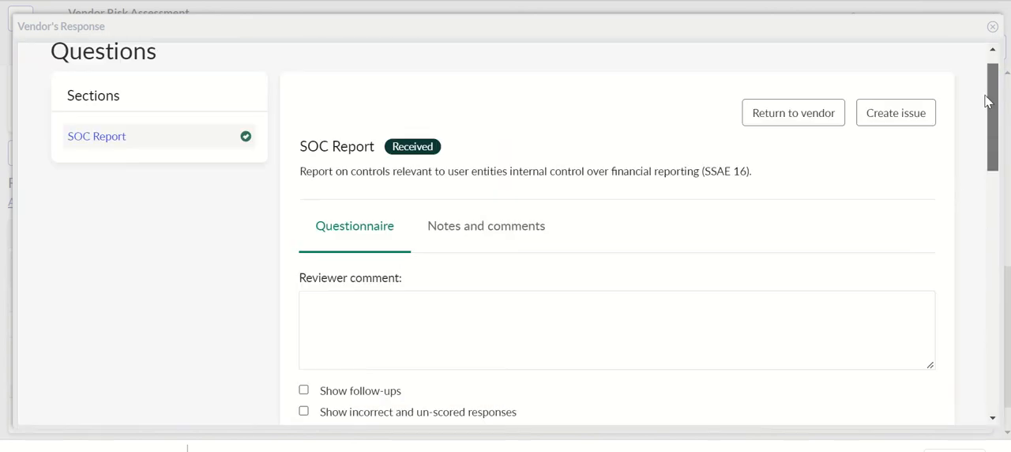
left_click(910, 122)
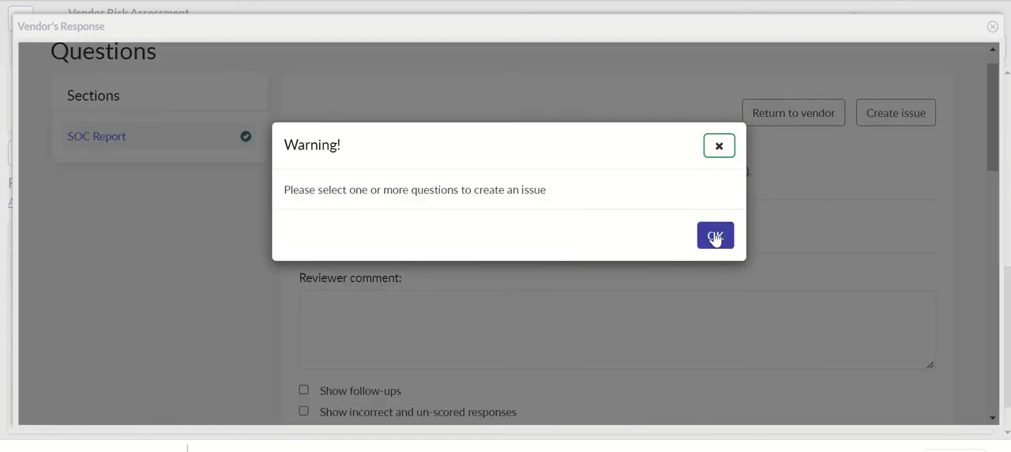
left_click(715, 235)
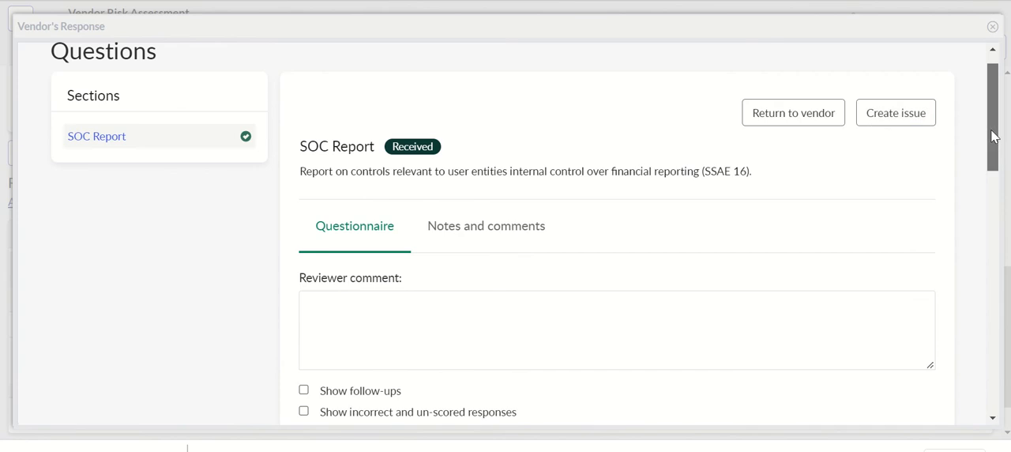
Show only incorrect and un-scored responses for the SOC Report, and close the vendor's response.
left_click_drag(994, 136, 1000, 192)
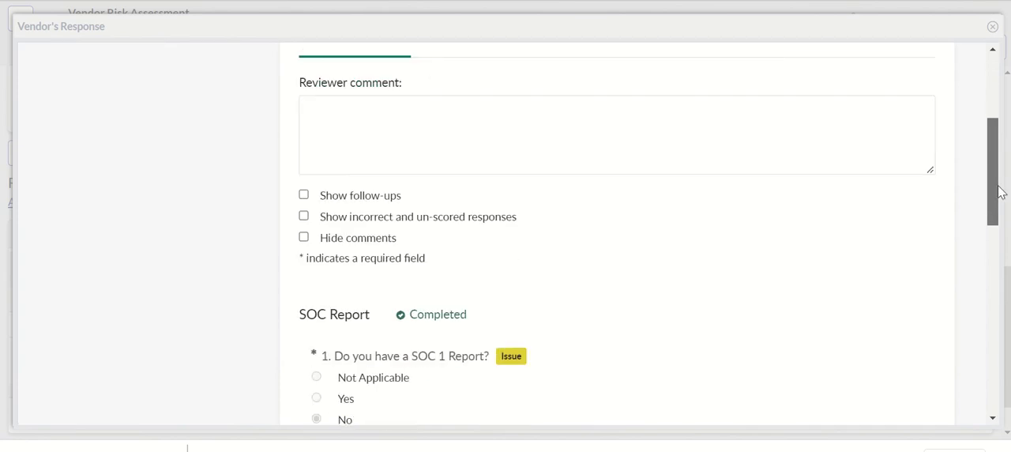
left_click(452, 220)
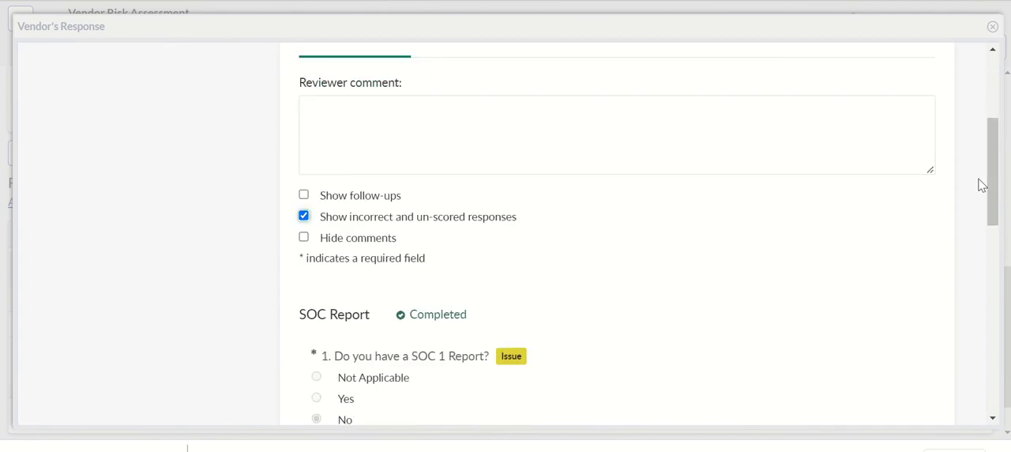
left_click_drag(986, 181, 970, 48)
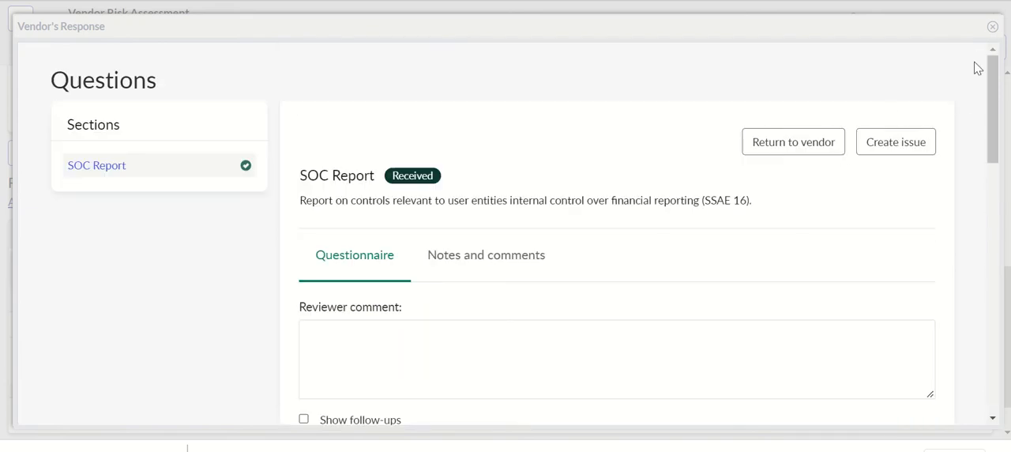
left_click(992, 26)
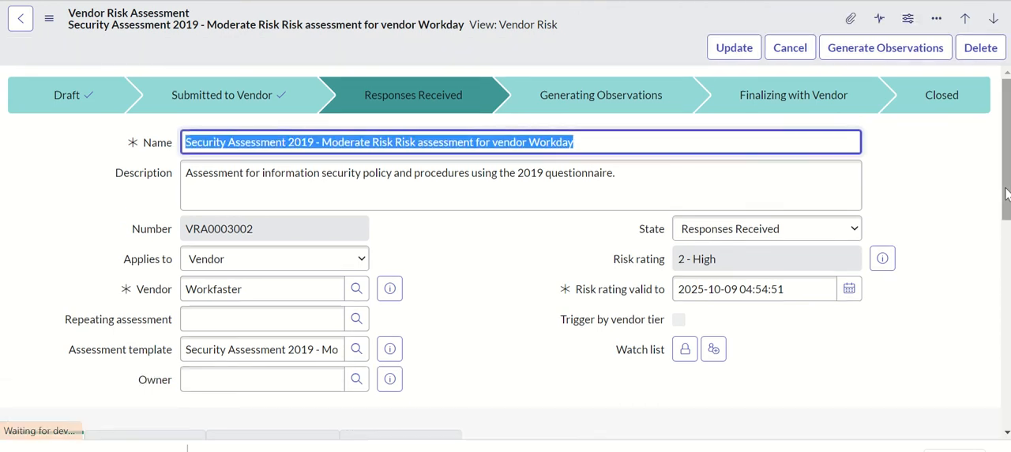
Display the issues related to the vendor risk assessment and sort them by number in descending order.
left_click_drag(1007, 126, 1006, 310)
left_click(535, 249)
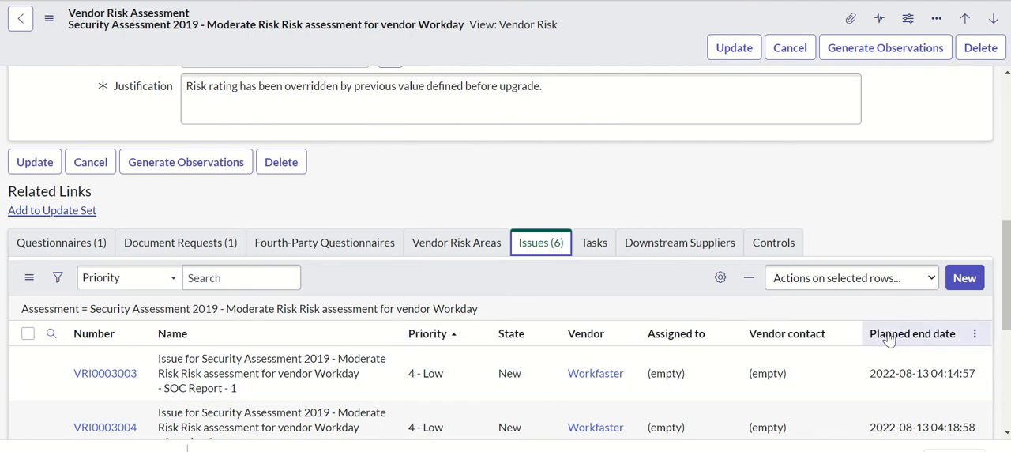
left_click(133, 333)
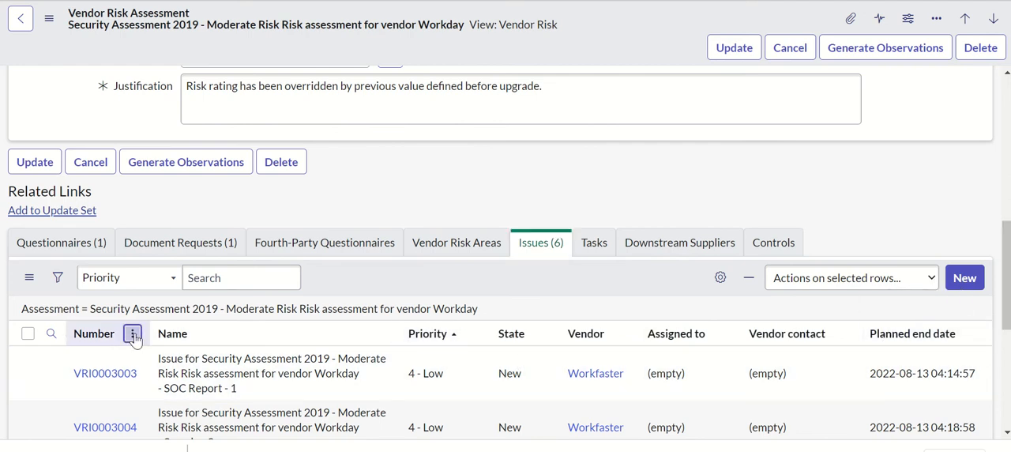
left_click(136, 360)
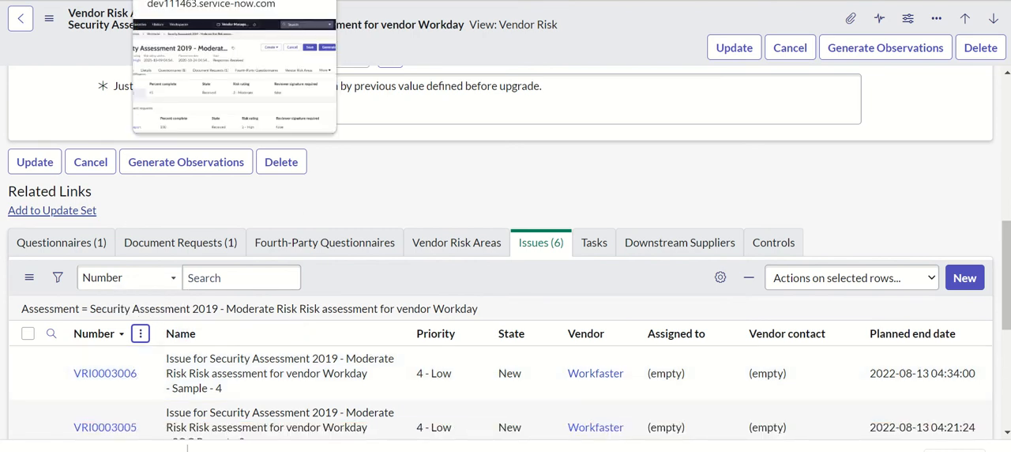
Switch to the Vendor Management Workspace, display the same assessment's issues and sort them by number in descending order.
left_click(190, 1)
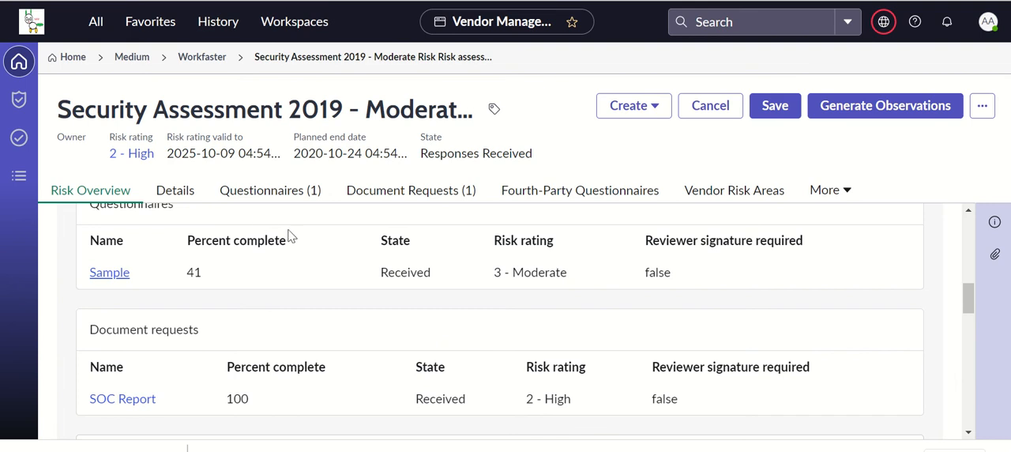
left_click(827, 190)
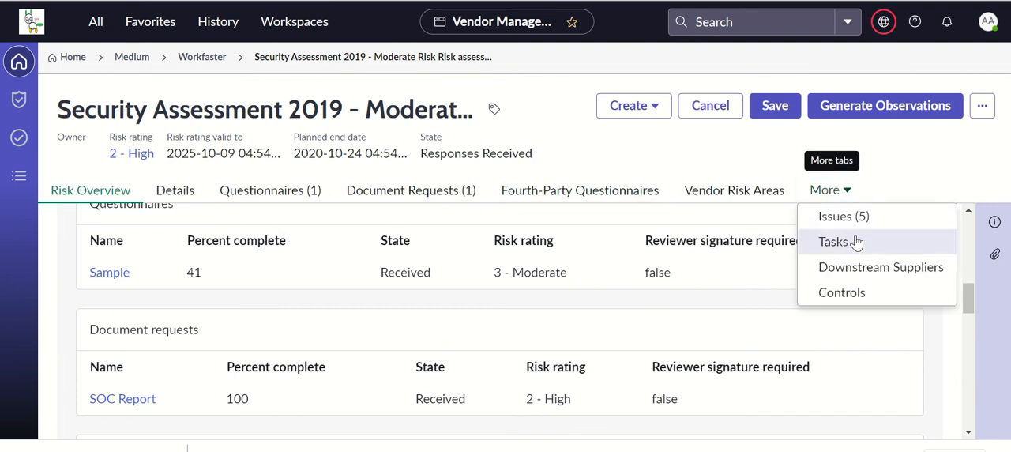
left_click(844, 216)
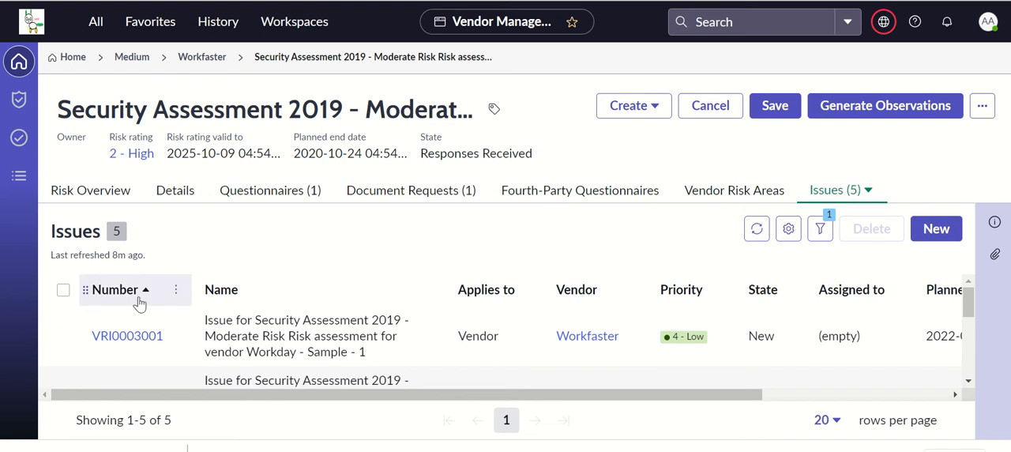
left_click(177, 293)
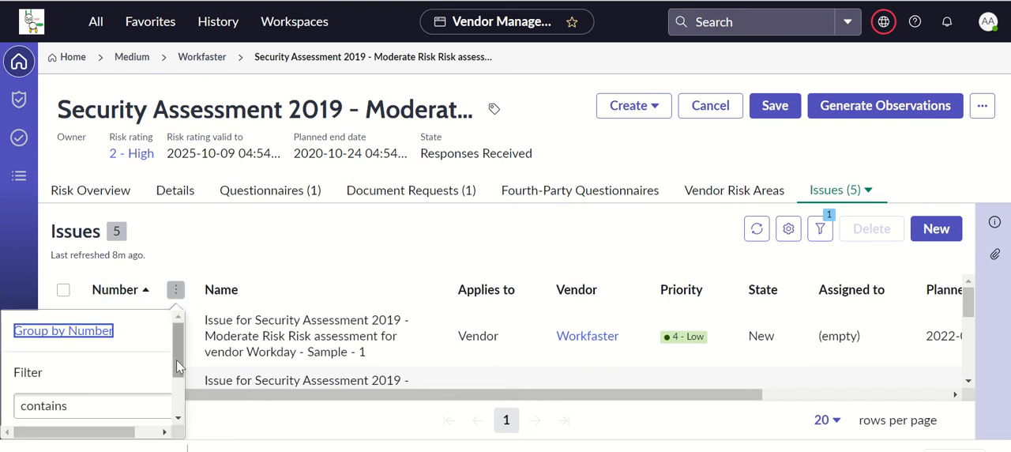
left_click_drag(176, 359, 179, 414)
left_click(246, 247)
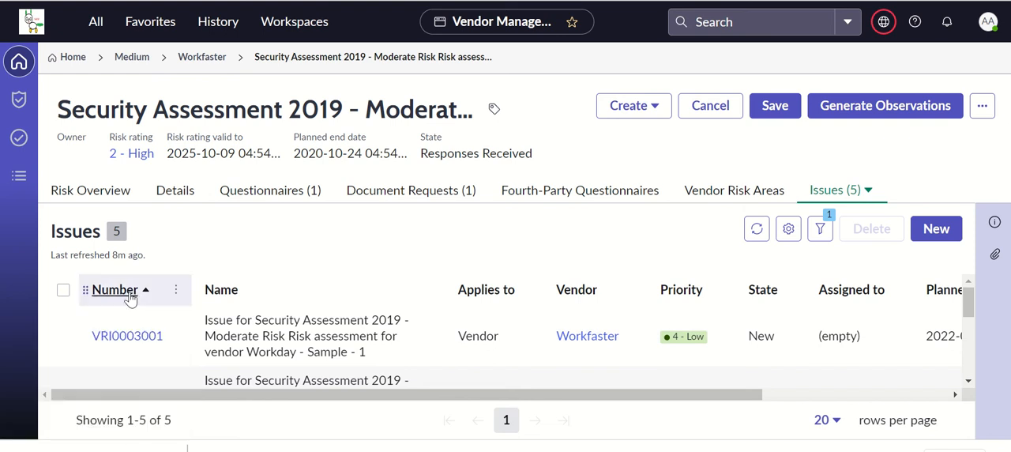
left_click(130, 293)
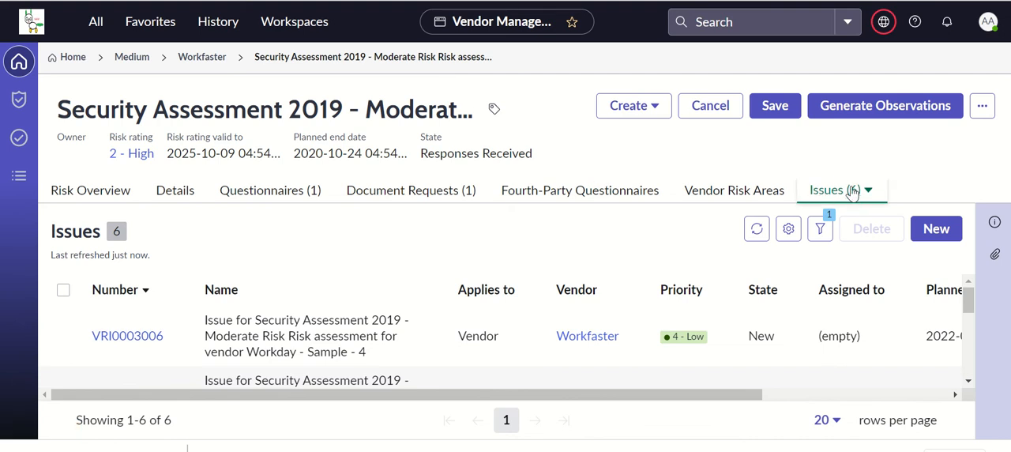
Open the Sample - 4 issue in the workspace, hide the vendor overview and examine its risk overview.
left_click(143, 341)
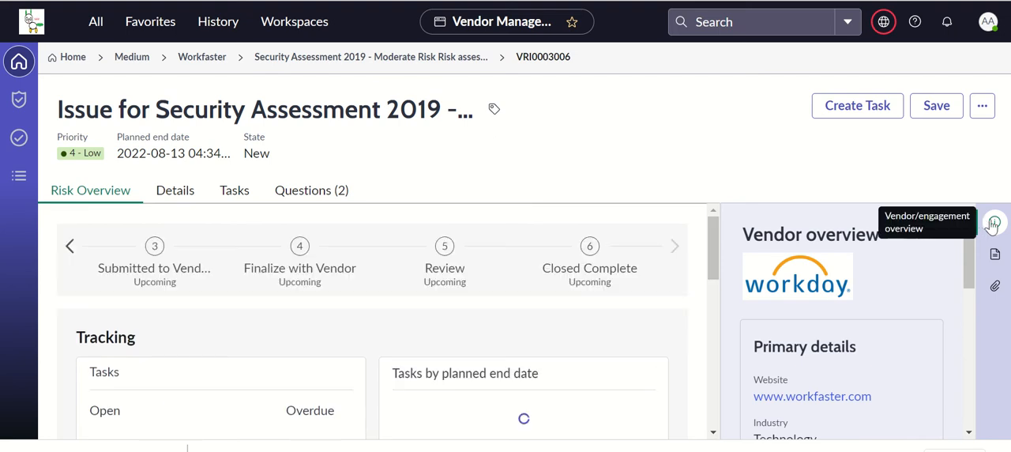
left_click(992, 221)
left_click_drag(964, 262, 932, 253)
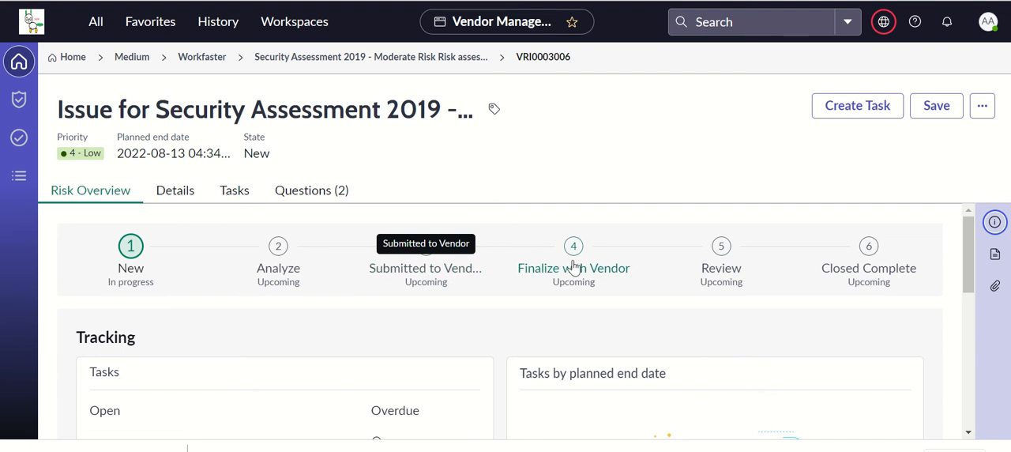
left_click_drag(971, 273, 933, 210)
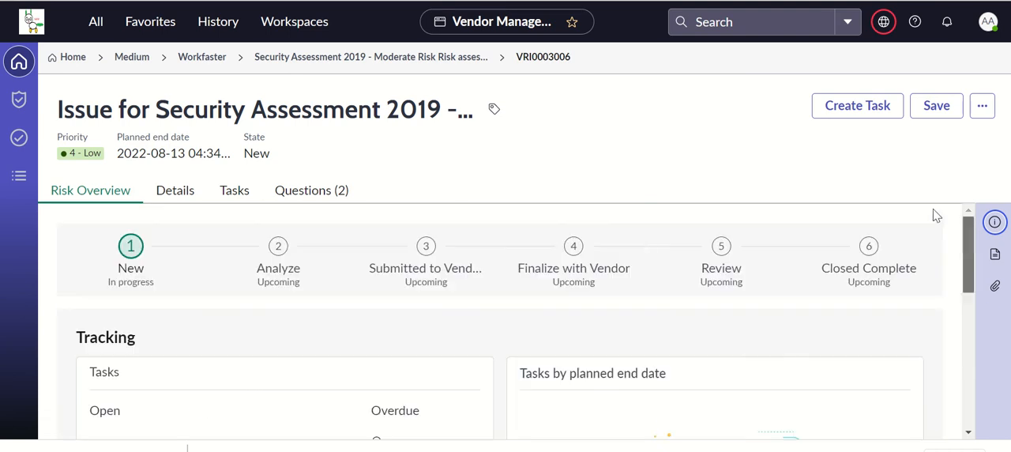
Review the issue's details, tasks and questions, and open the Sample - 4 issue from the classic assessment record.
left_click(189, 191)
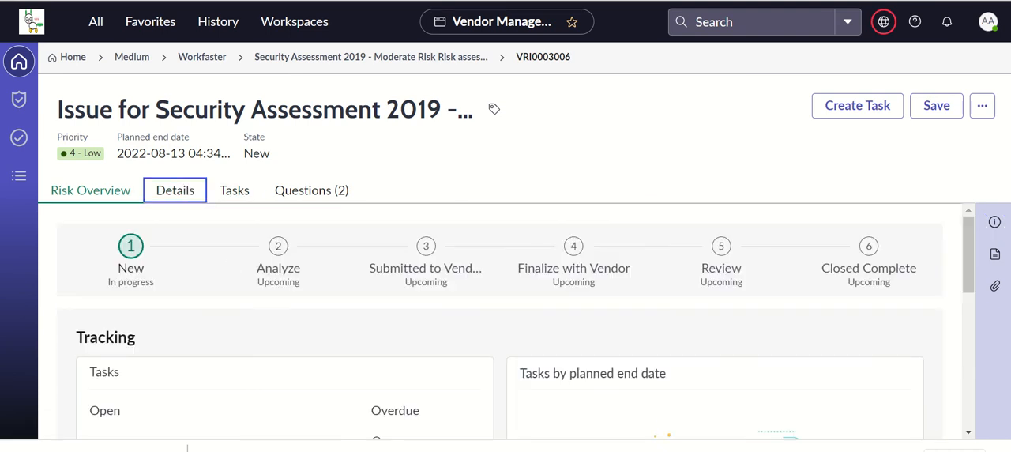
left_click_drag(970, 272, 943, 194)
left_click(238, 196)
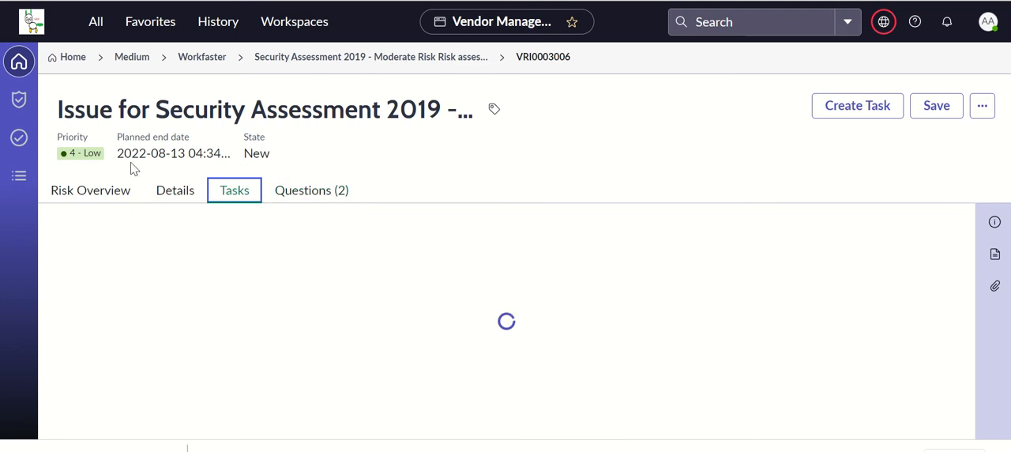
left_click(87, 193)
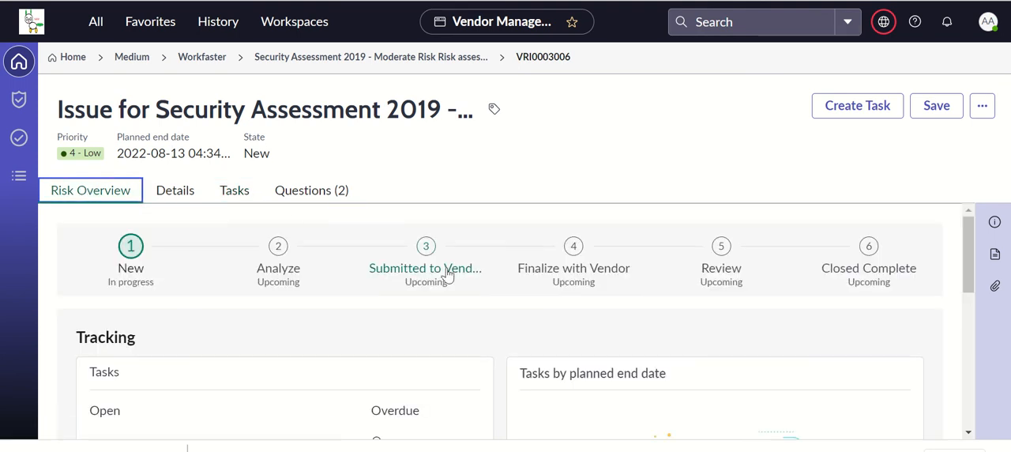
left_click(327, 195)
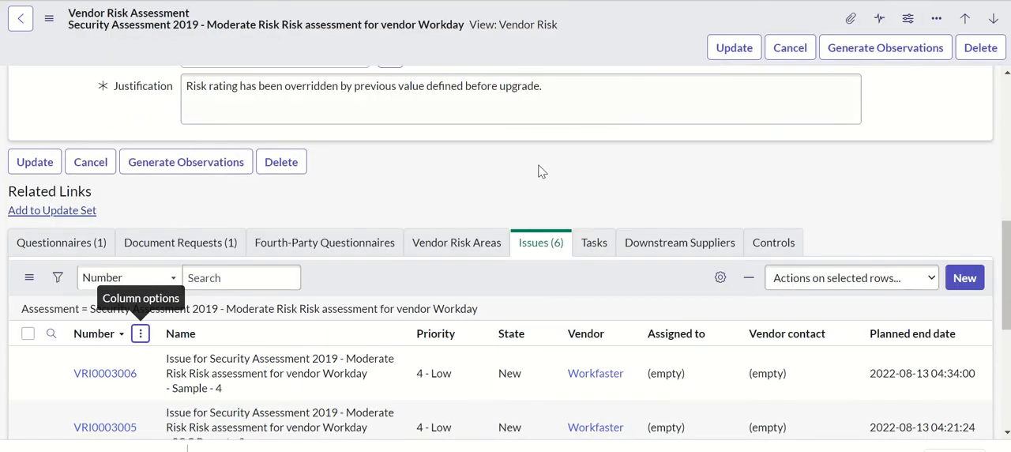
left_click(112, 376)
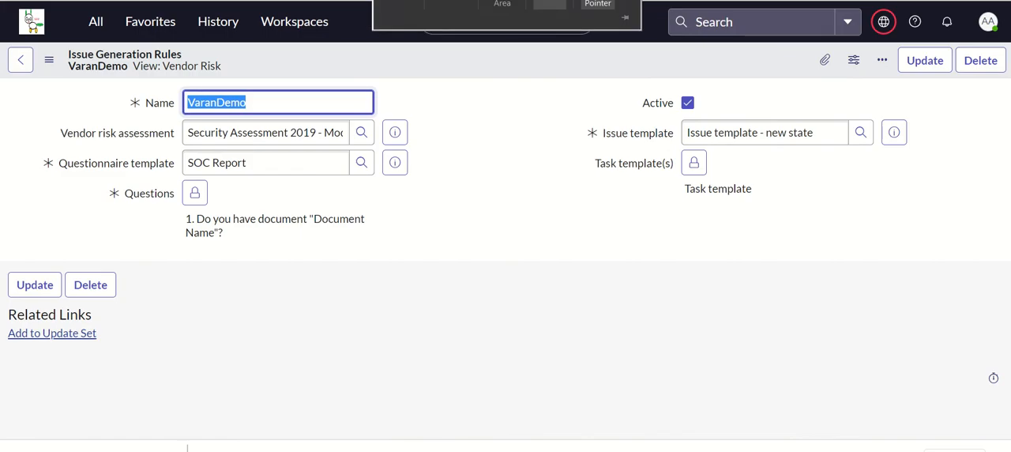
Go to the vendor risk Issue Generation Rules list and open the VaranDemo rule.
left_click(98, 25)
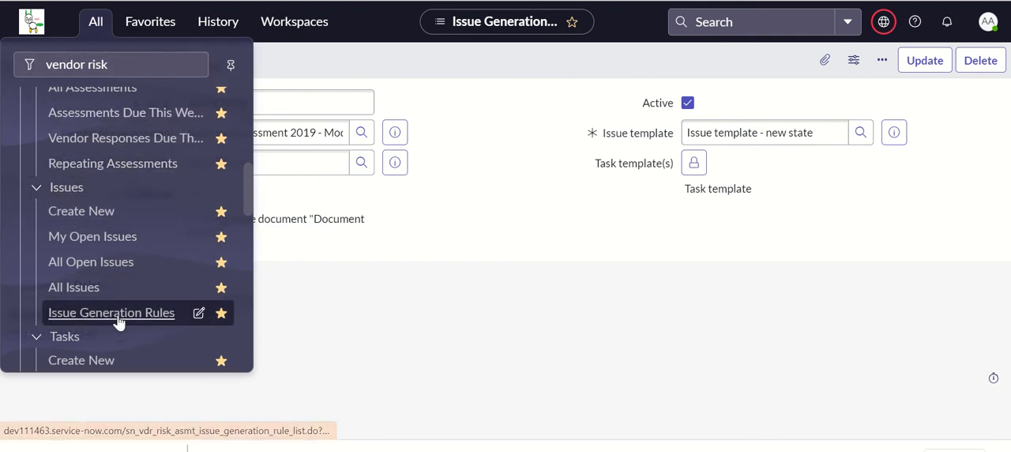
left_click(162, 314)
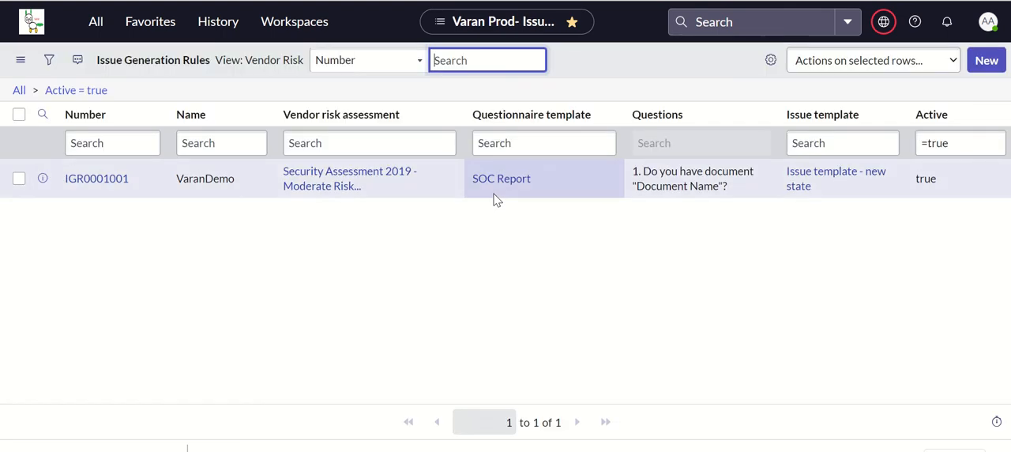
left_click(100, 181)
Examine the rule's name, vendor risk assessment and questionnaire template.
double_click(254, 97)
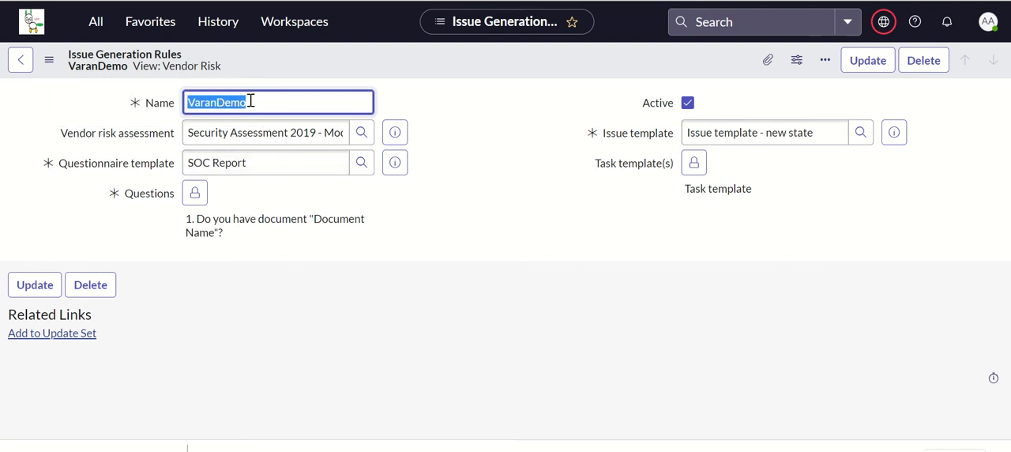
left_click(250, 100)
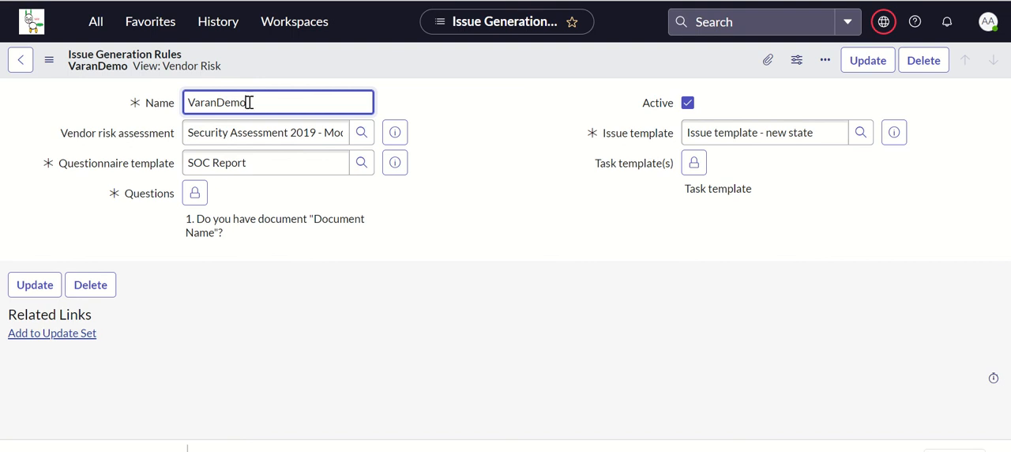
left_click_drag(186, 132, 342, 126)
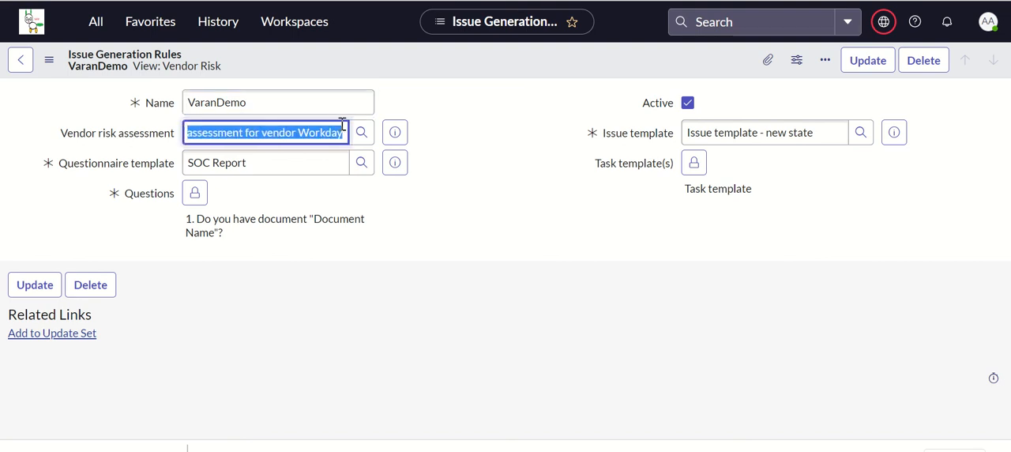
left_click(291, 163)
left_click_drag(292, 163, 158, 169)
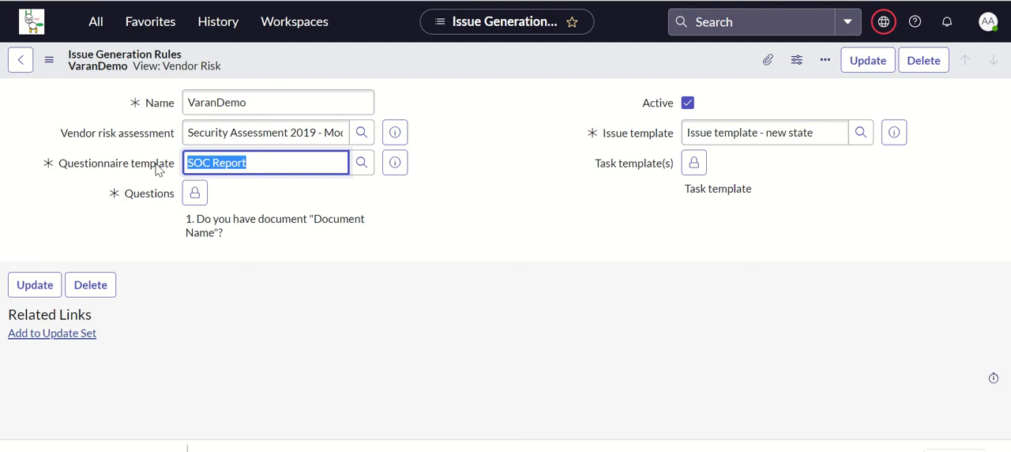
Try to look up the rule's questionnaire template, and switch to the classic Sample - 4 vendor risk issue record.
left_click(362, 164)
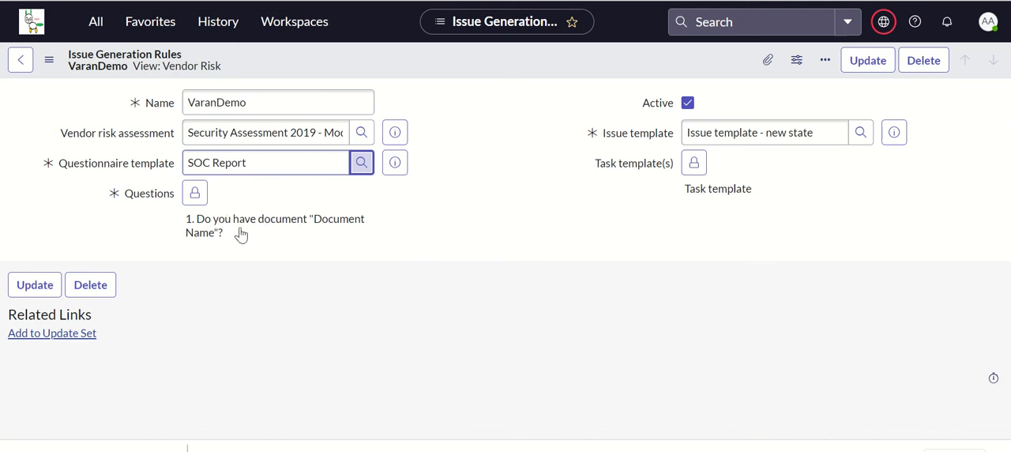
left_click(577, 164)
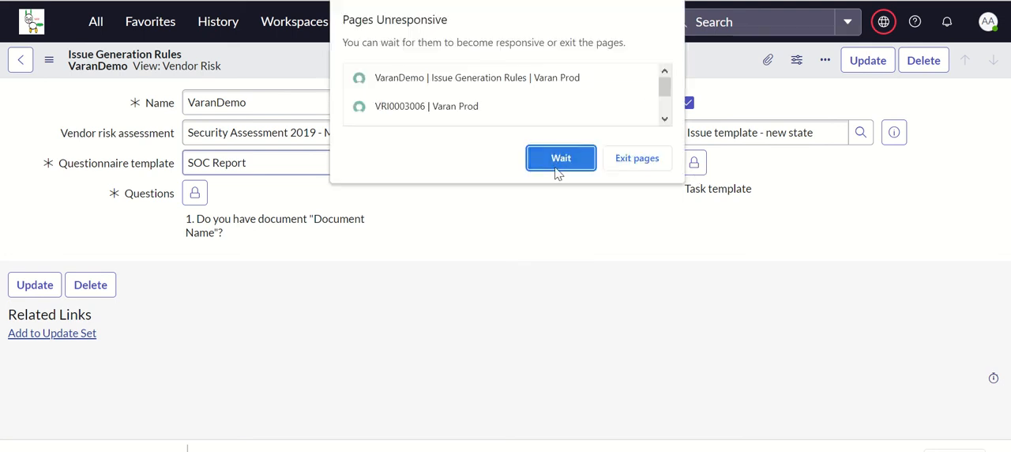
left_click(555, 164)
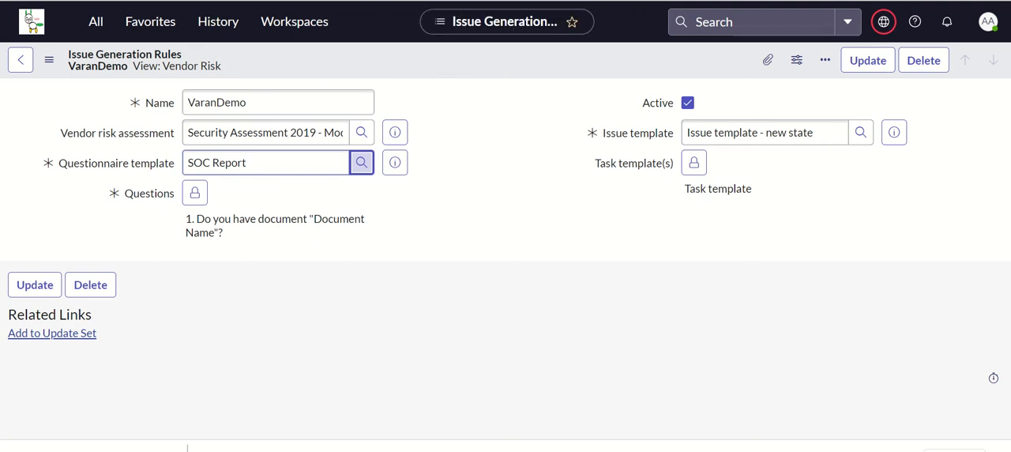
left_click(624, 1)
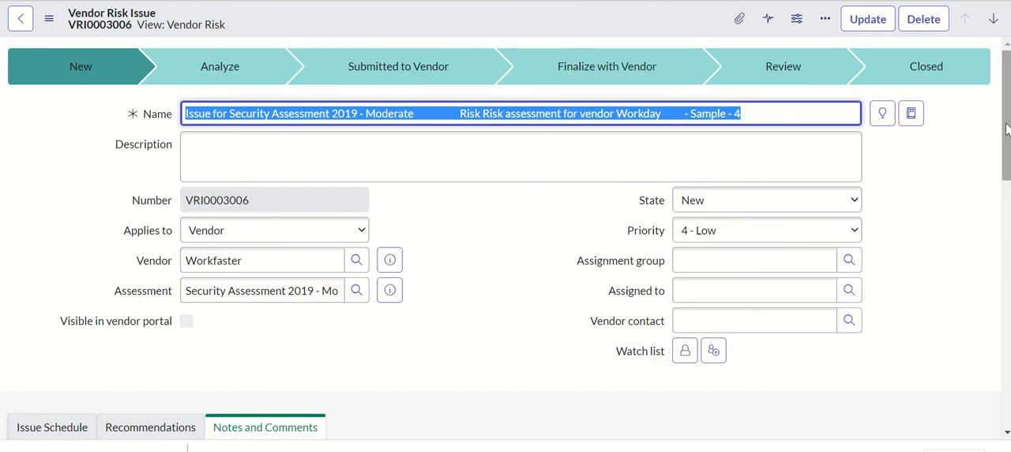
Examine how the Sample - 4 issue's name combines the assessment name, vendor, questionnaire template and number.
scroll(505, 237, "down", 2)
scroll(1002, 92, "up", 2)
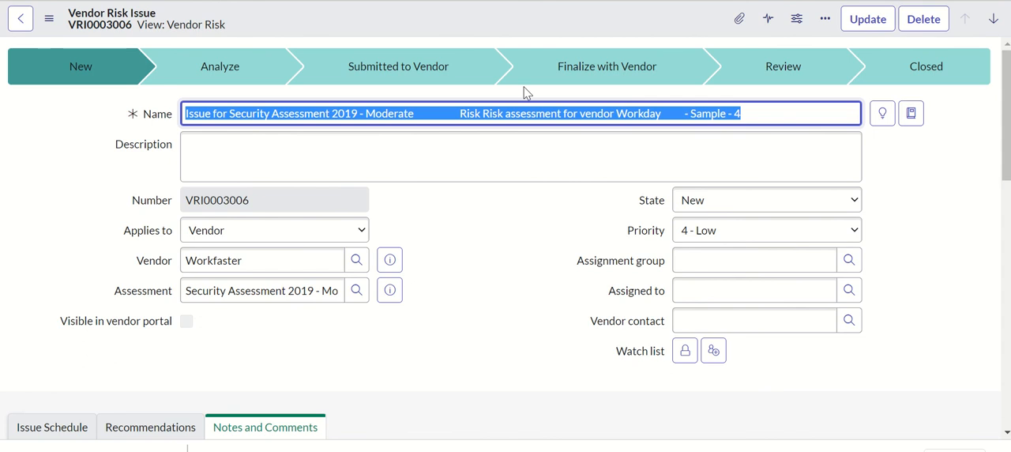
left_click(414, 115)
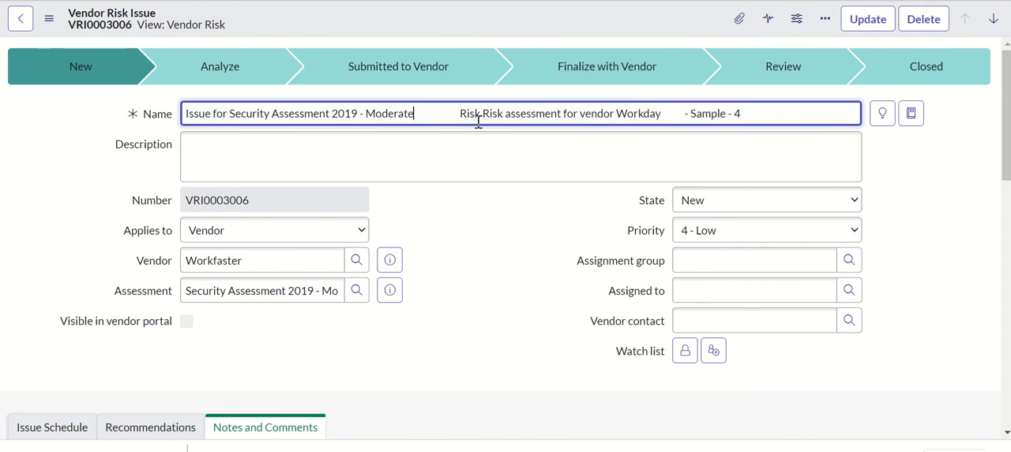
left_click_drag(461, 116, 665, 115)
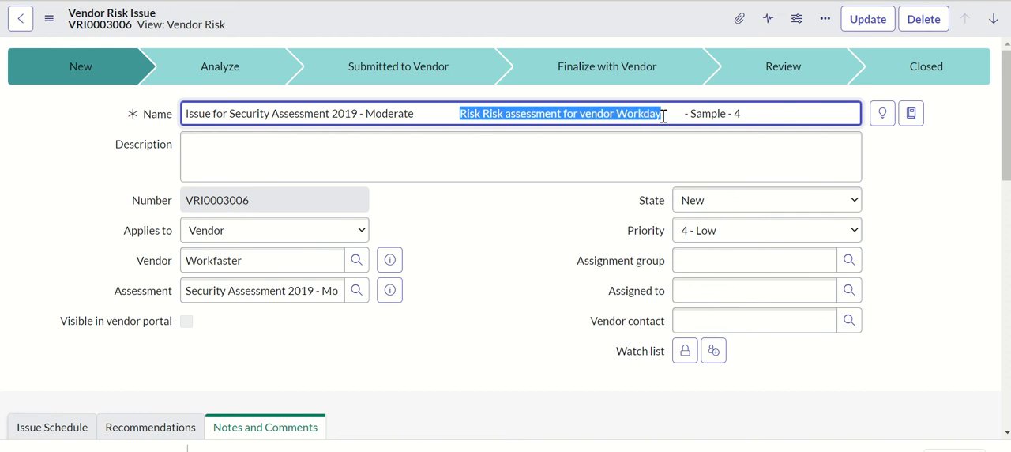
double_click(694, 113)
left_click(663, 113)
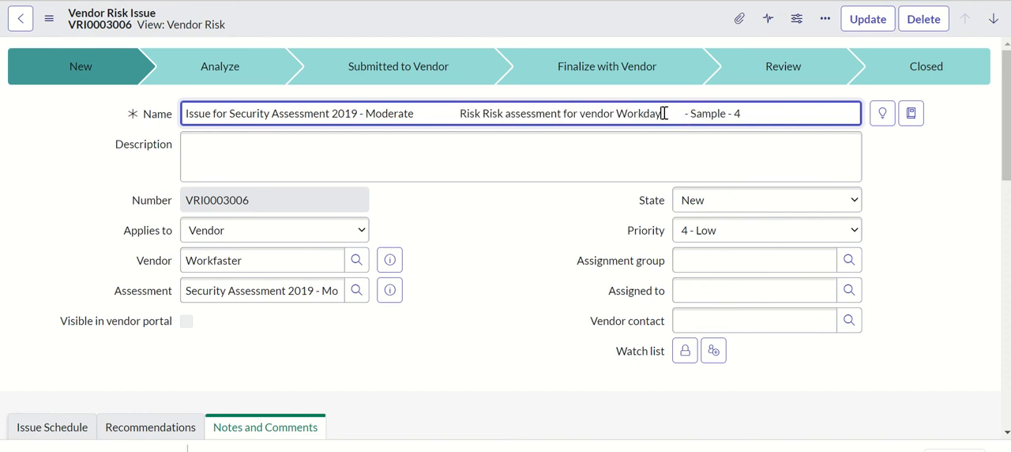
left_click_drag(664, 113, 187, 110)
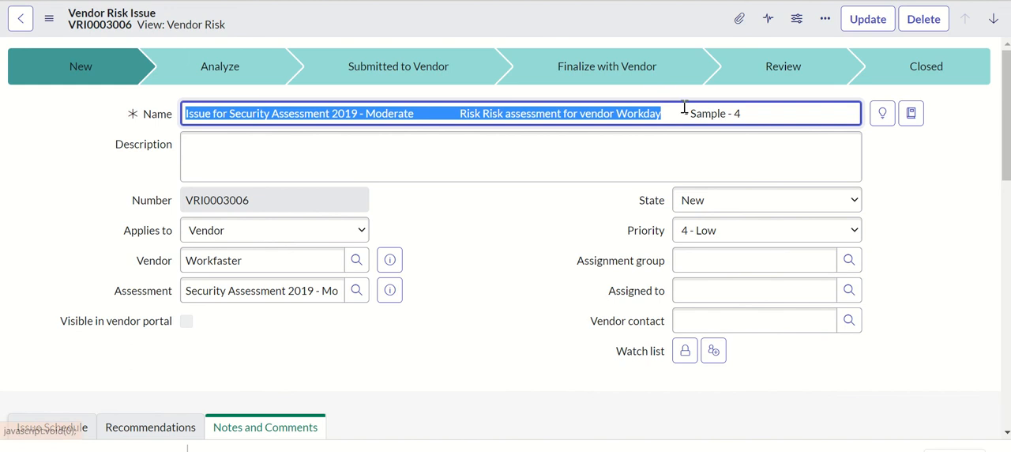
left_click(713, 114)
double_click(714, 114)
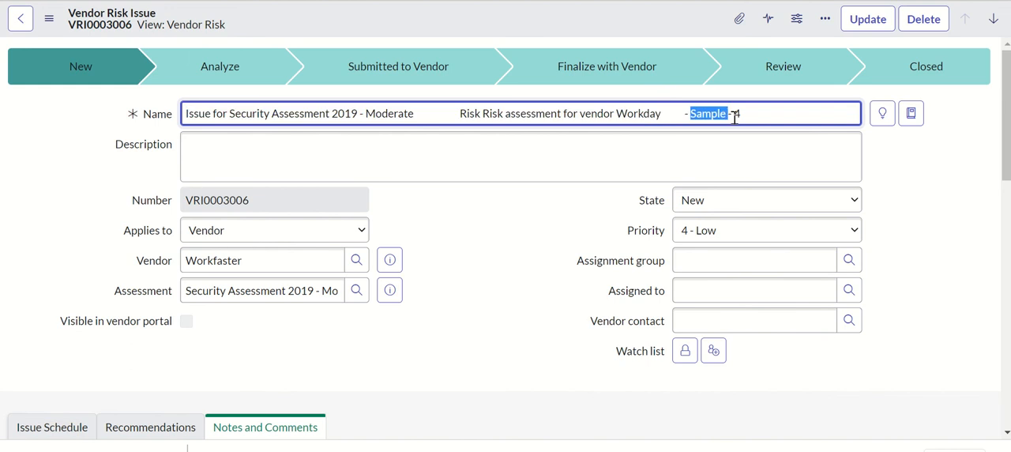
double_click(738, 114)
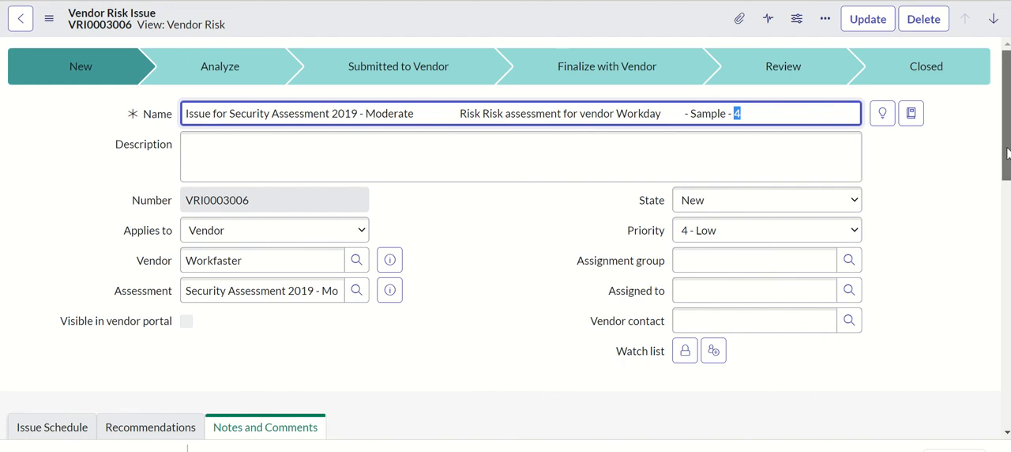
Review the issue's fields and activity notes, and show its related questions.
left_click_drag(1008, 153, 1007, 162)
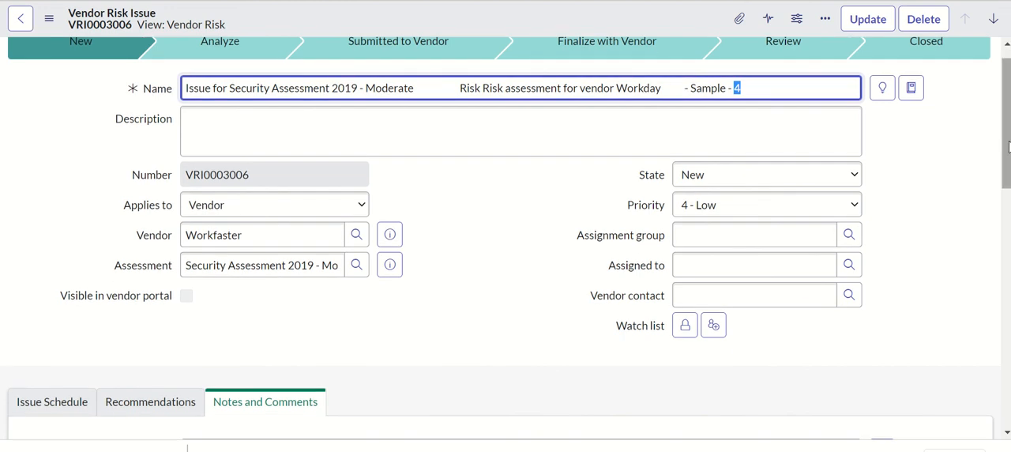
left_click_drag(1009, 145, 1008, 161)
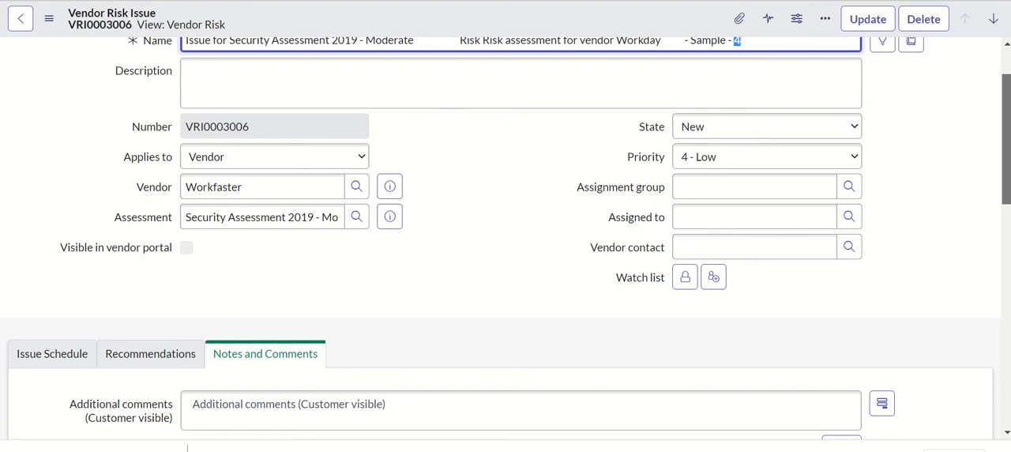
scroll(404, 302, "down", 7)
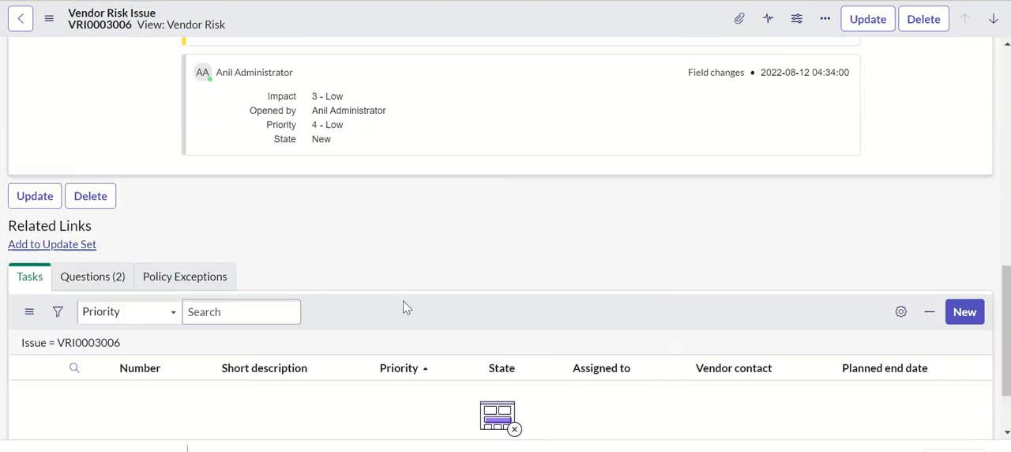
left_click(101, 280)
scroll(506, 237, "down", 1)
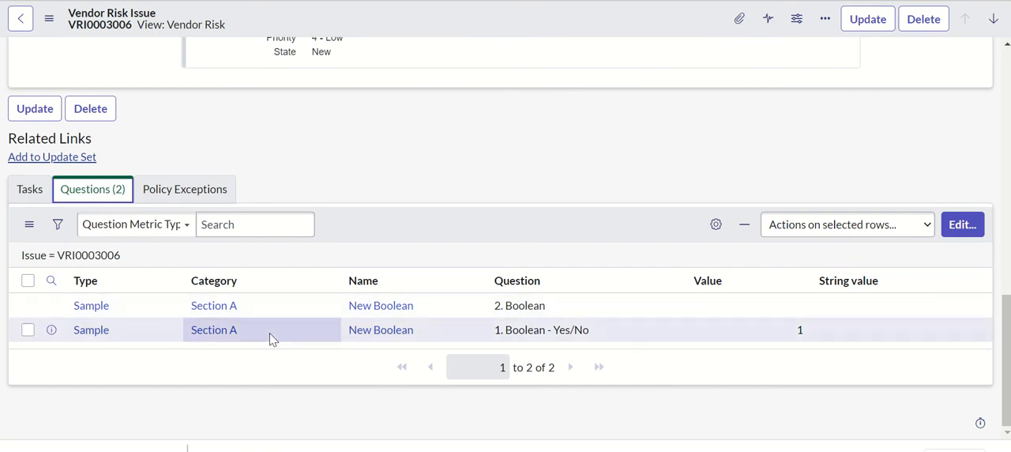
Open the Issue to Question record of the "2. Boolean" entry, check its question and issue references, and return to the issue.
left_click(51, 306)
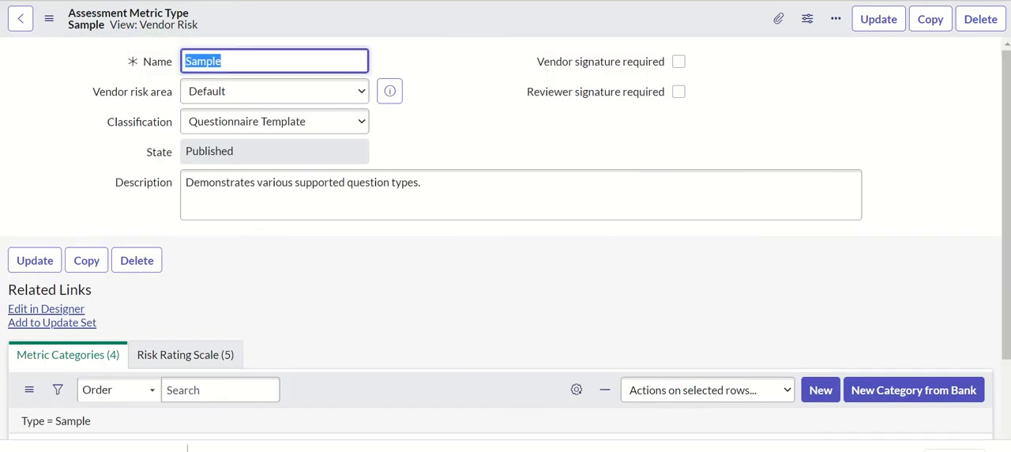
key("ctrl+shift+Tab")
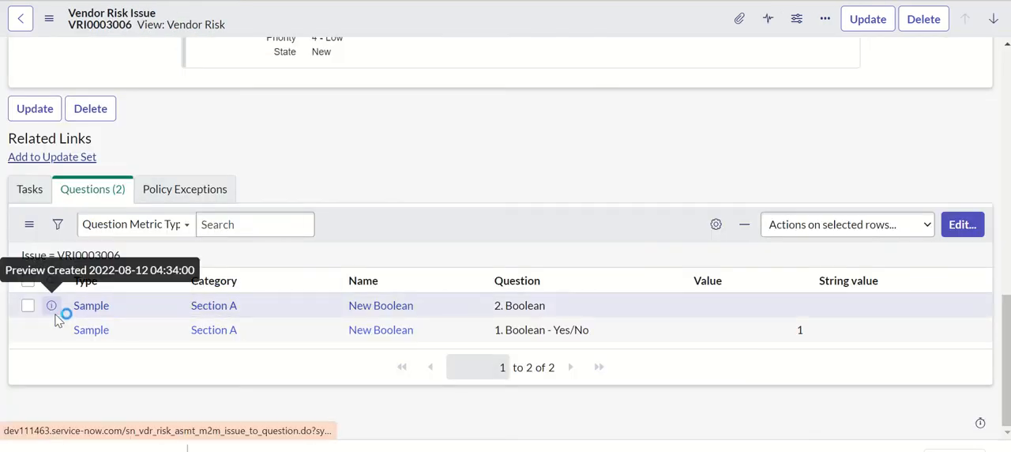
right_click(55, 314)
left_click(86, 328)
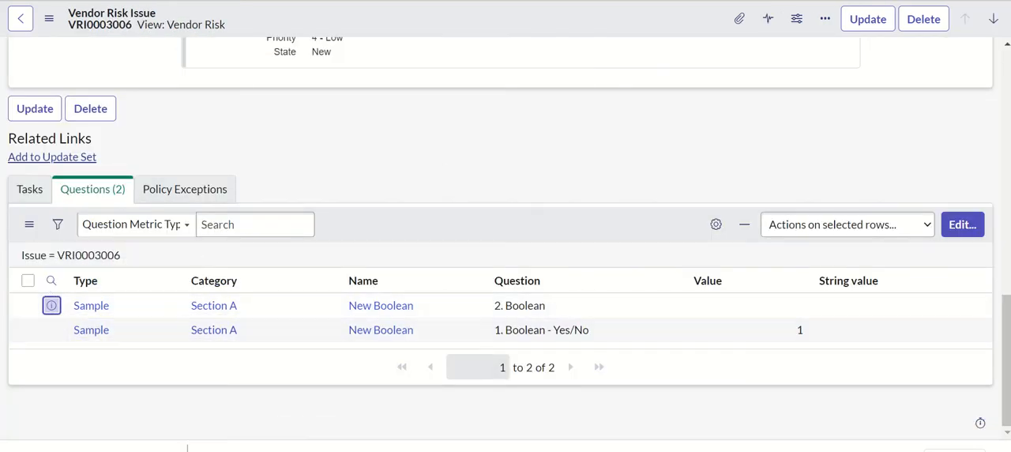
key("ctrl+Tab")
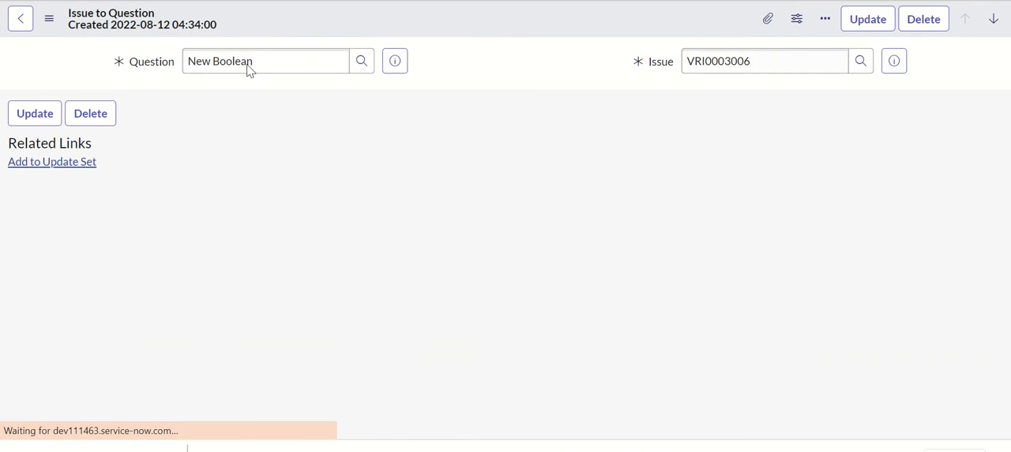
left_click(798, 68)
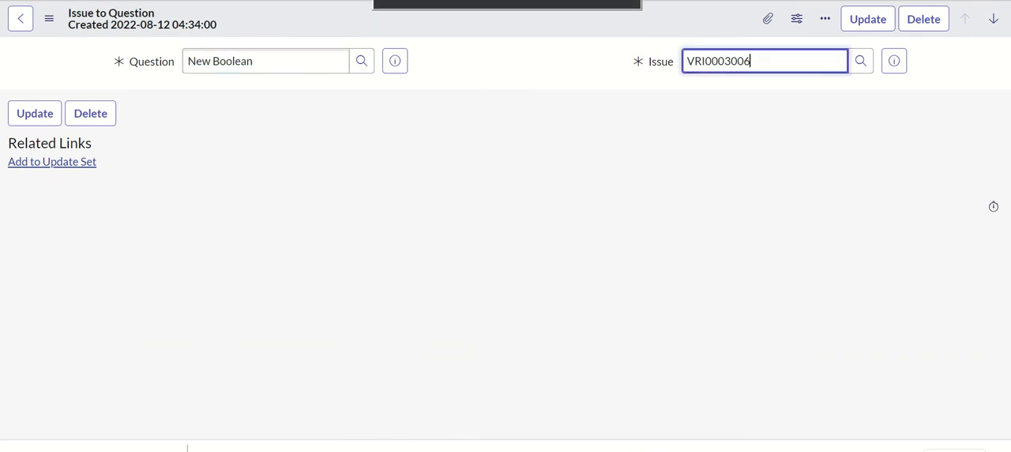
key("ctrl+shift+Tab")
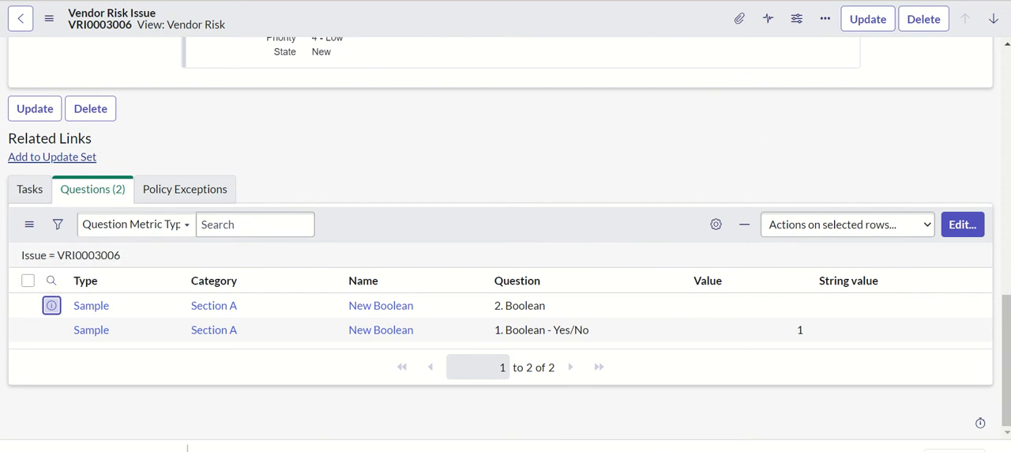
Review the issue's related policy exceptions and tasks, and return to its main details.
mouse_move(1006, 355)
left_mouse_down()
mouse_move(1009, 63)
mouse_move(1007, 355)
left_mouse_up()
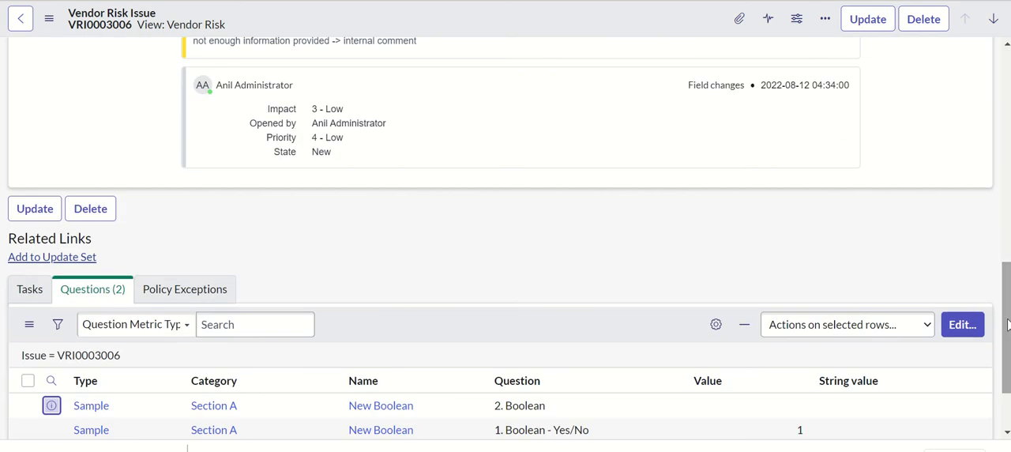
left_click(200, 293)
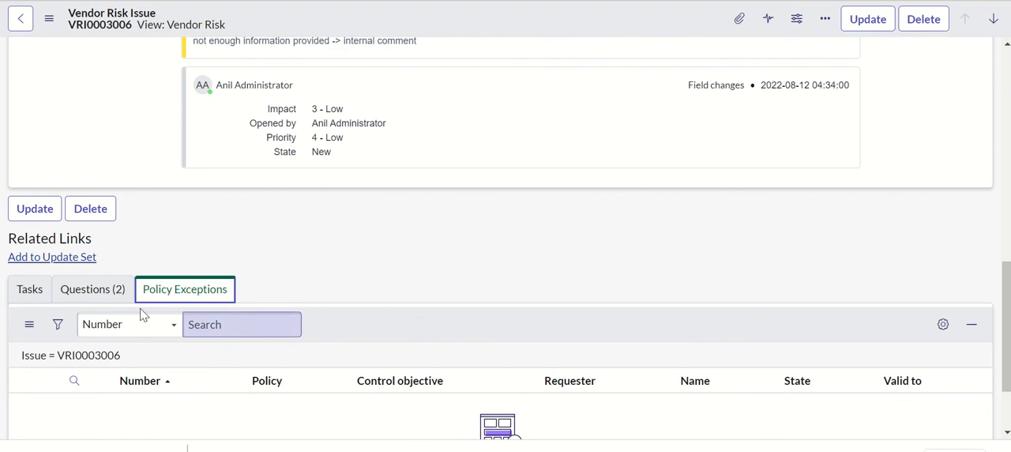
left_click(29, 289)
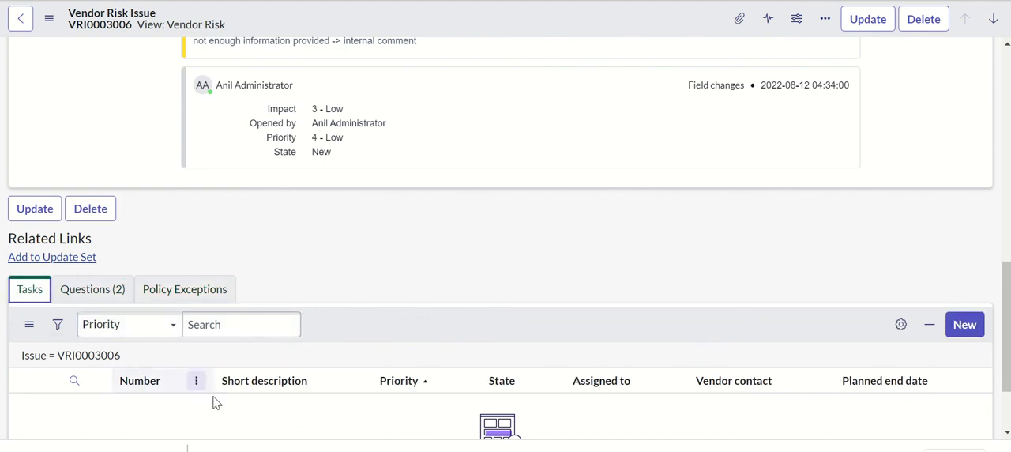
left_click_drag(1007, 324, 982, 72)
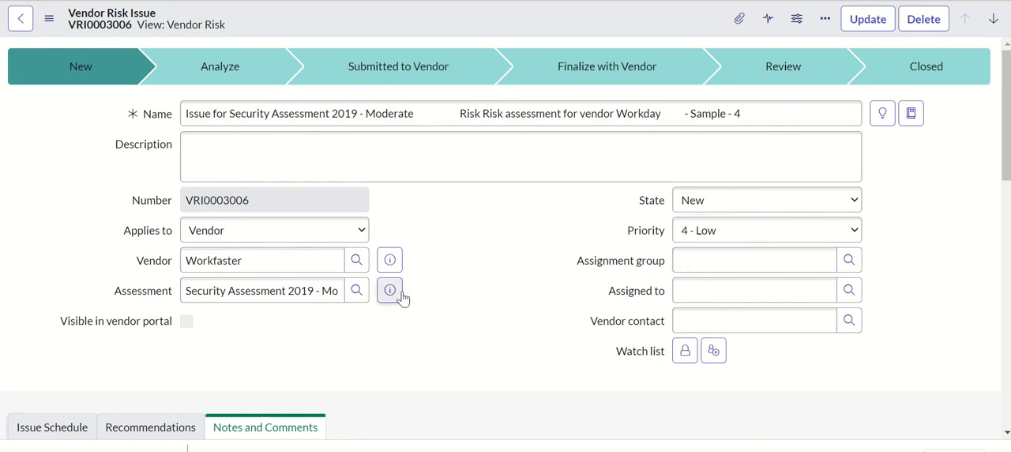
Check the pending tasks and the group's tasks in the vendor management workspace.
mouse_move(410, 2)
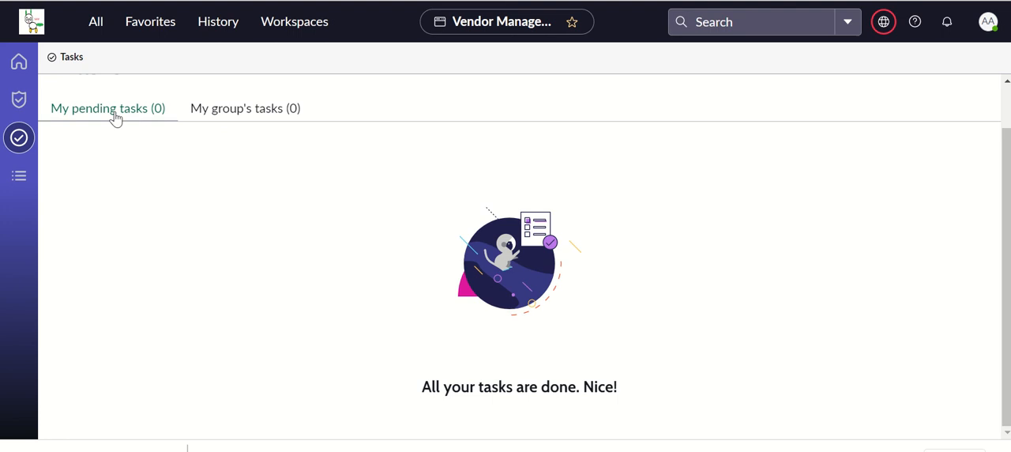
left_click(244, 120)
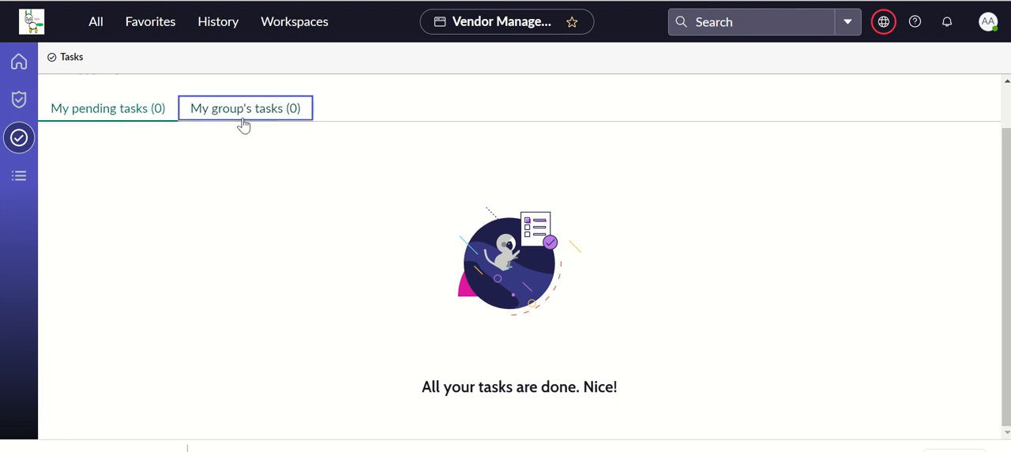
left_click(136, 125)
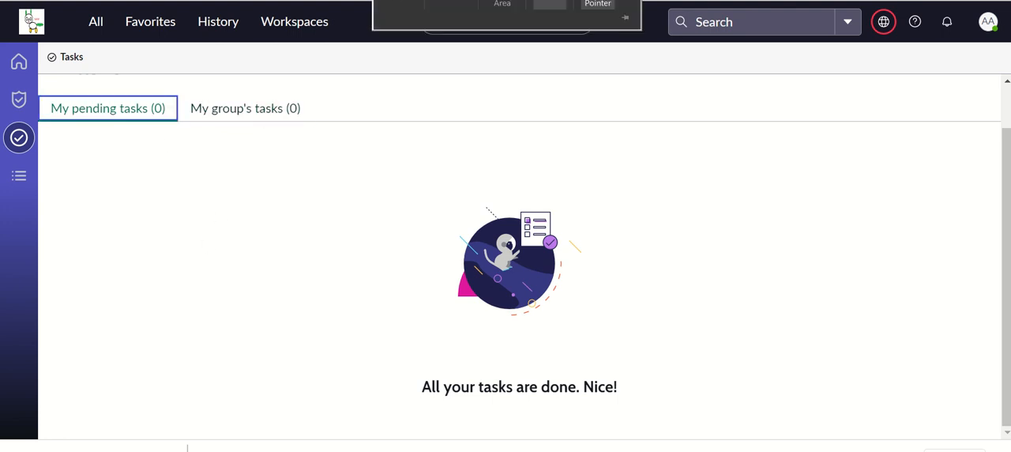
Return to the Sample - 4 issue record and check its assignment group.
left_click(415, 4)
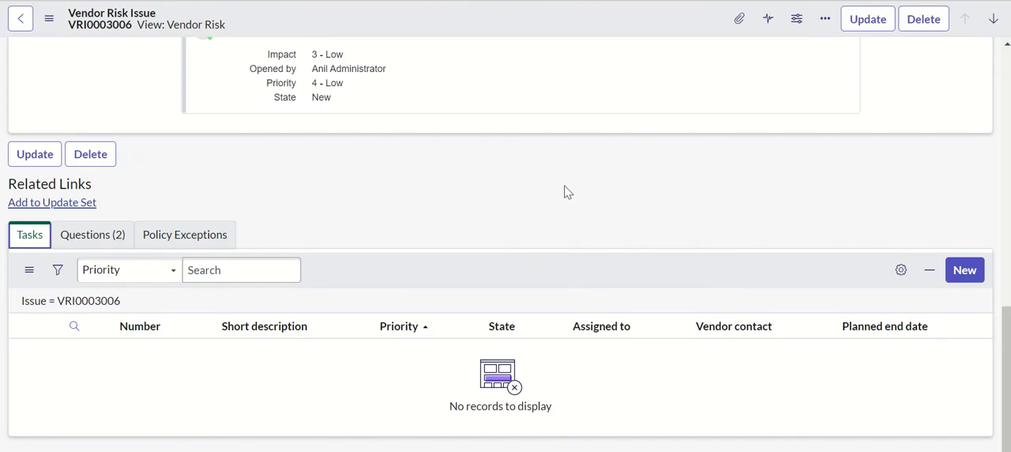
left_click_drag(1007, 317, 1010, 54)
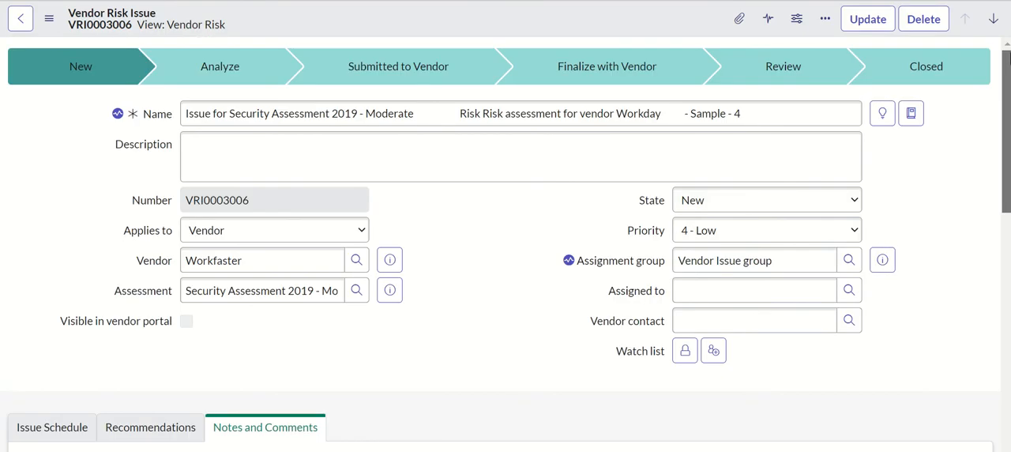
triple_click(799, 262)
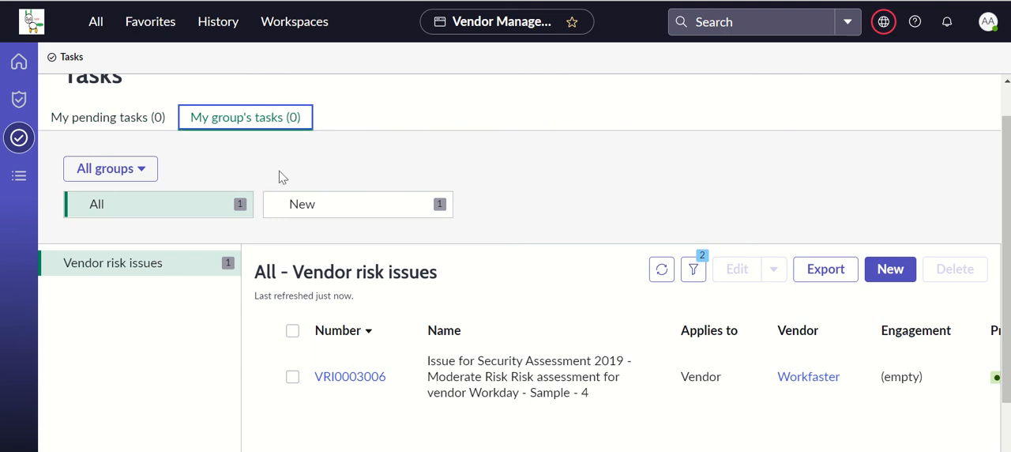
Examine all columns of the Vendor risk issues list under the group's tasks.
scroll(1007, 333, "down", 2)
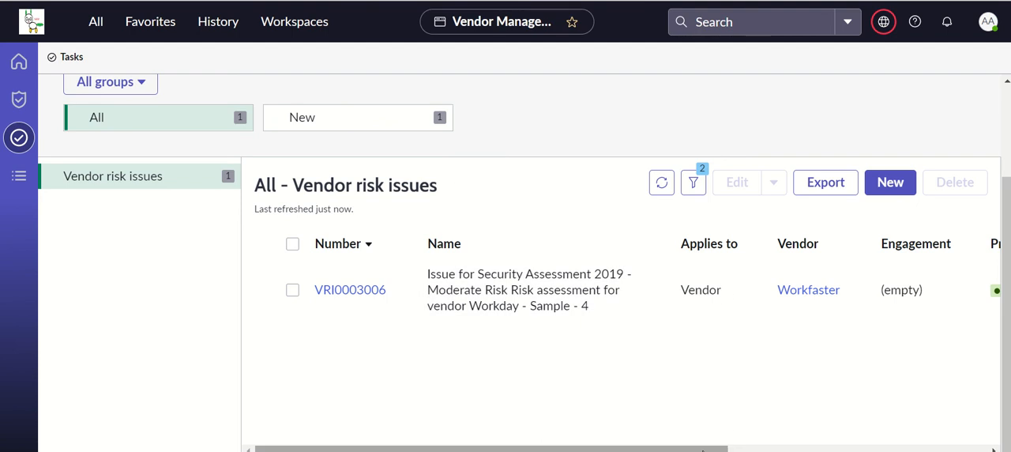
scroll(856, 424, "right", 5)
scroll(964, 405, "right", 1)
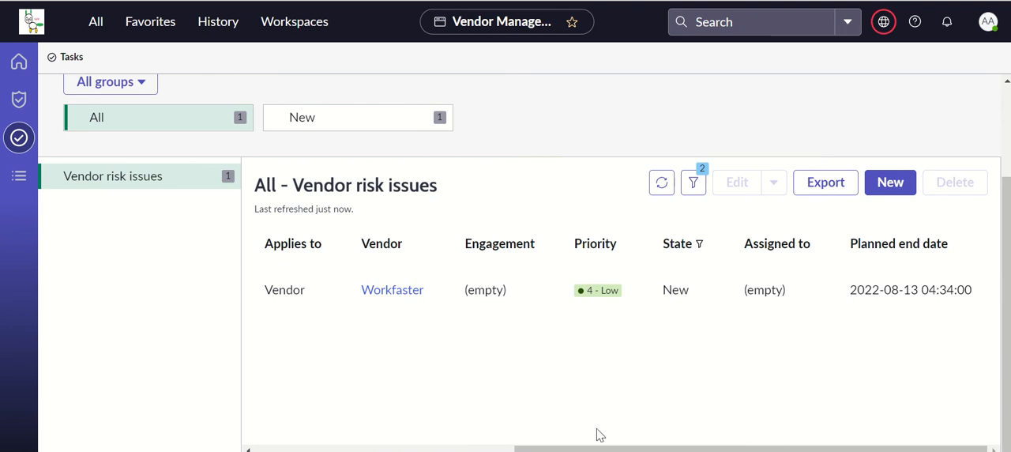
left_click_drag(598, 436, 309, 432)
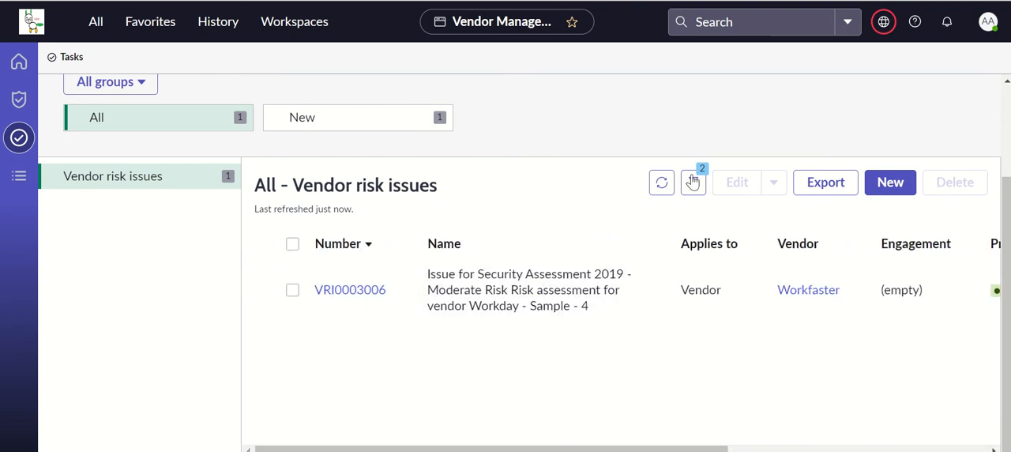
Inspect the filter conditions of the group's Vendor risk issues list, and reopen the workspace's Tasks page.
left_click(692, 194)
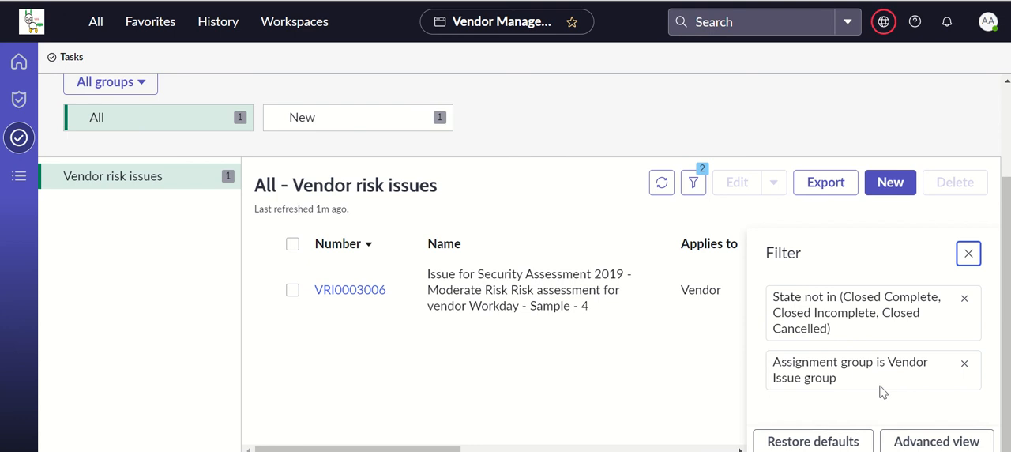
left_click(594, 360)
left_click(114, 86)
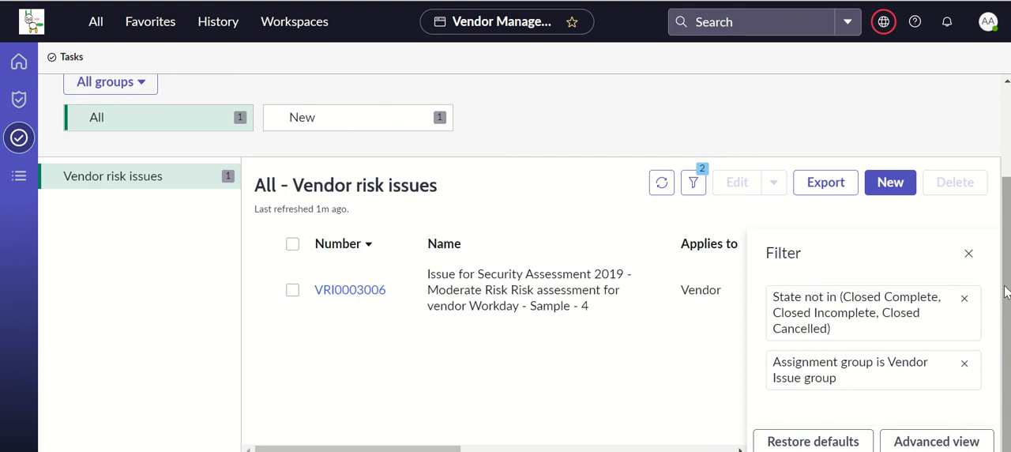
scroll(1001, 290, "up", 2)
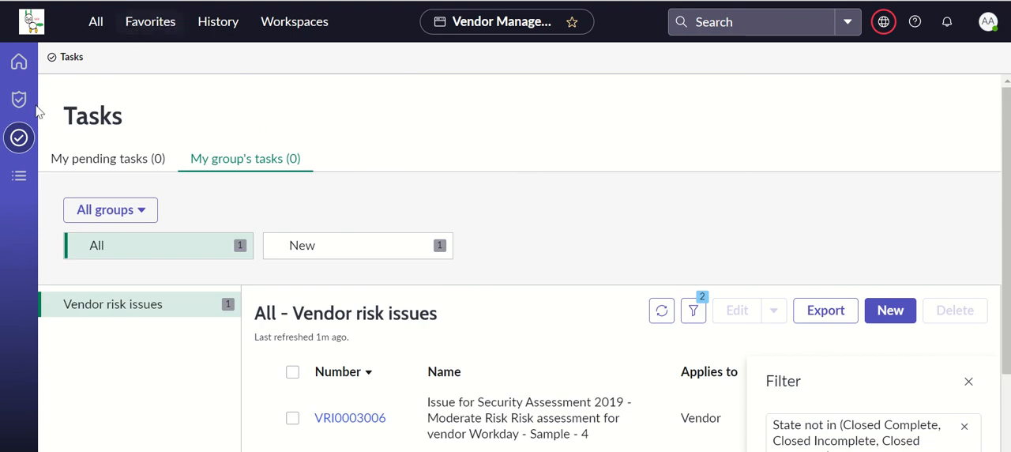
left_click(19, 138)
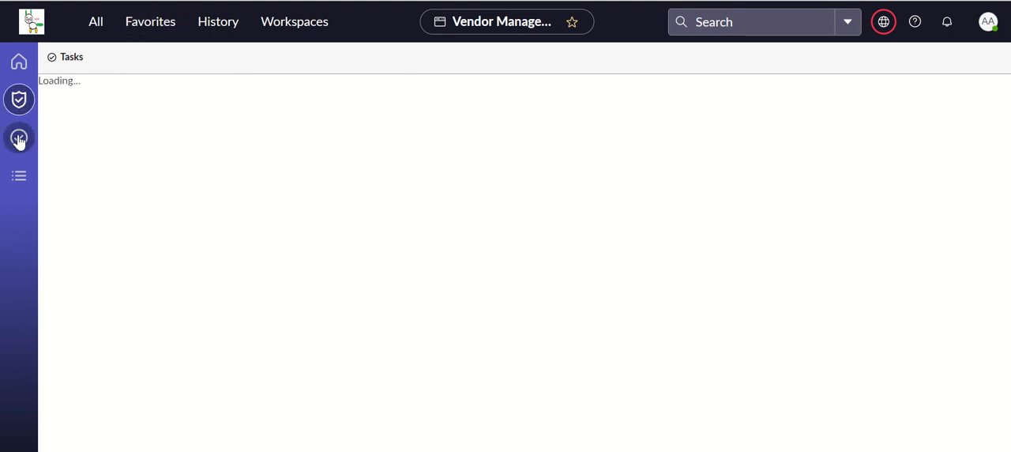